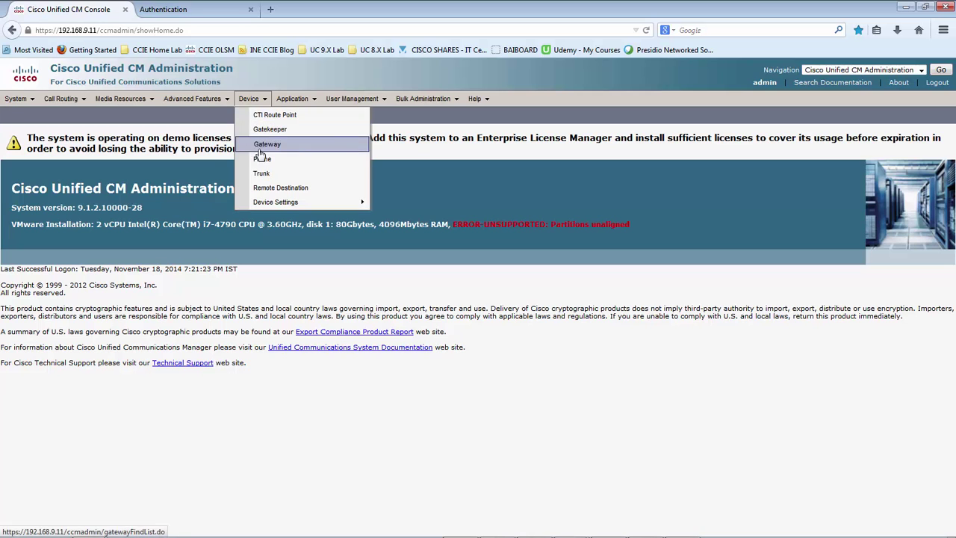
- List the phones IPC2001–IPC2003 and open IPC2001's Phone Configuration
{"action": "left_click", "coordinate": [263, 158]}
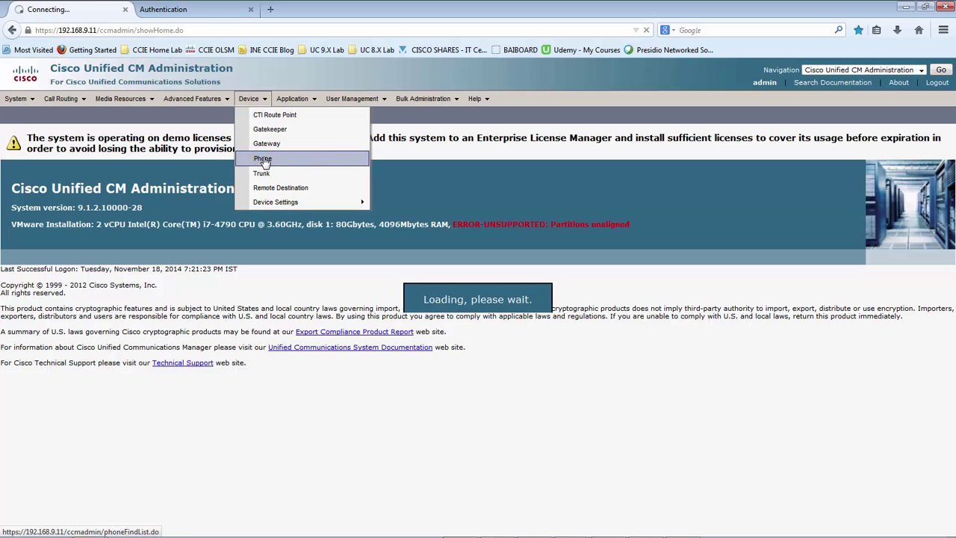
{"action": "left_click", "coordinate": [351, 180]}
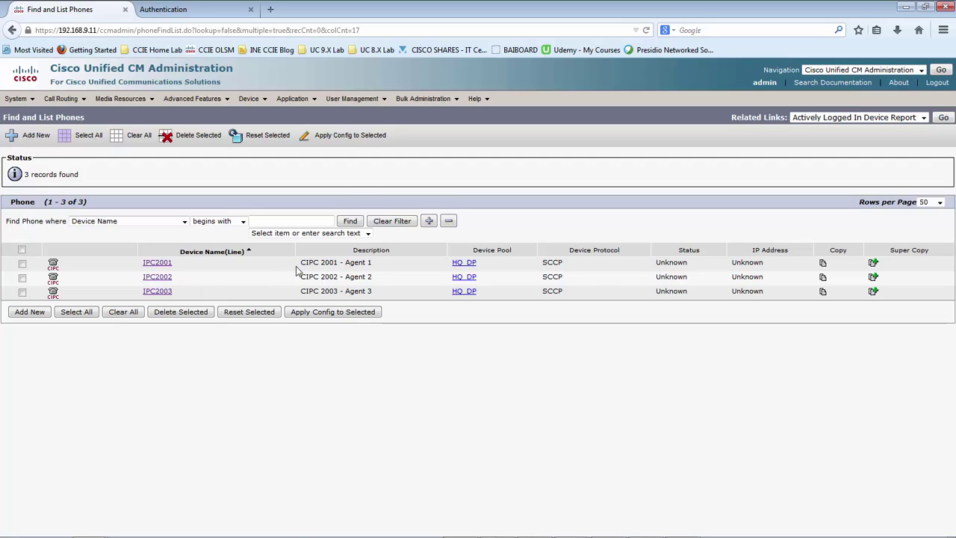
{"action": "left_click", "coordinate": [155, 262]}
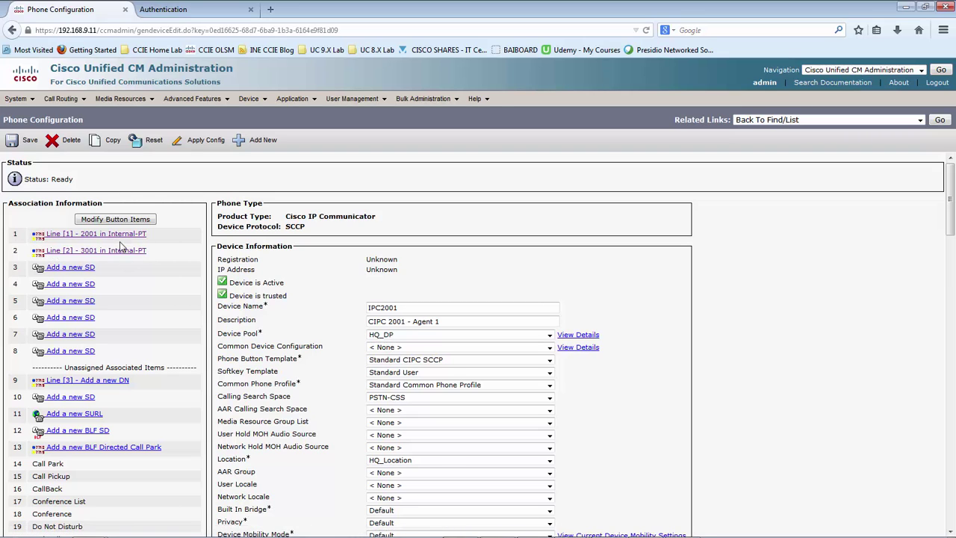
- Open line 3001 on IPC2001 and set Maximum Number of Calls to 2
{"action": "left_click", "coordinate": [69, 254]}
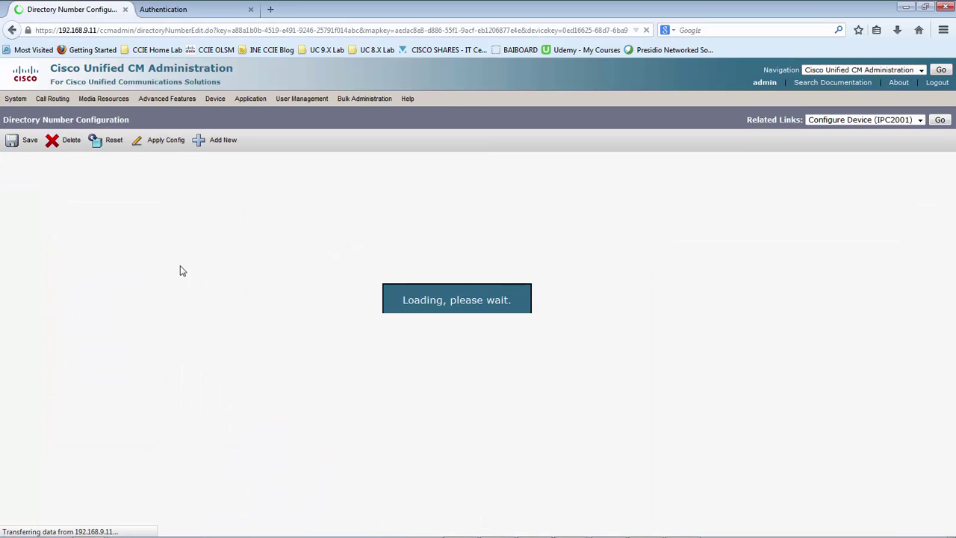
{"action": "scroll", "coordinate": [411, 258], "scroll_direction": "down", "scroll_amount": 7}
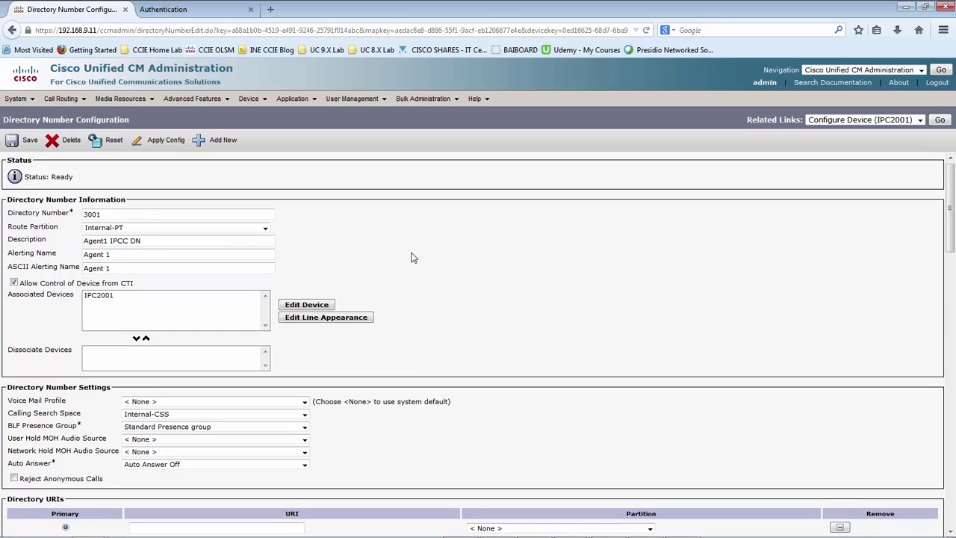
{"action": "scroll", "coordinate": [411, 257], "scroll_direction": "down", "scroll_amount": 13}
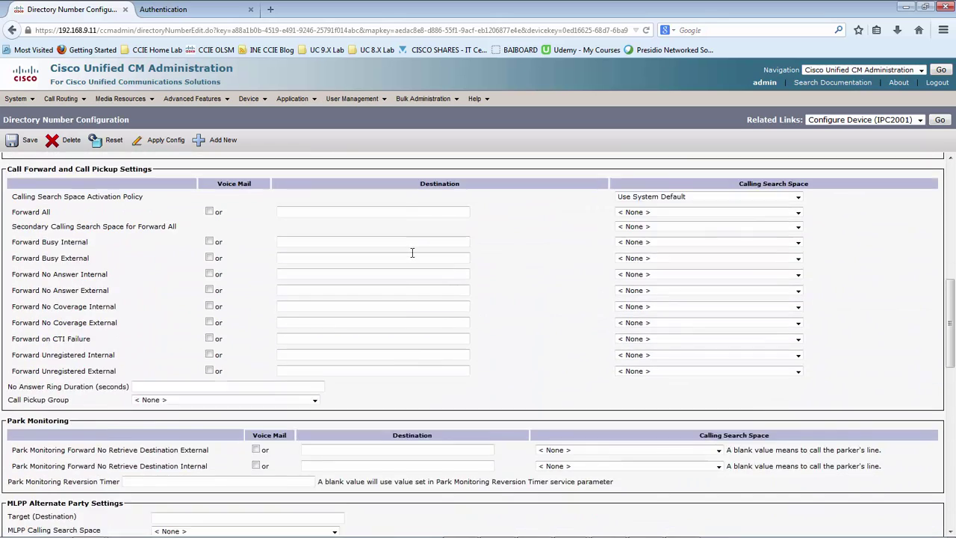
{"action": "scroll", "coordinate": [410, 254], "scroll_direction": "down", "scroll_amount": 3}
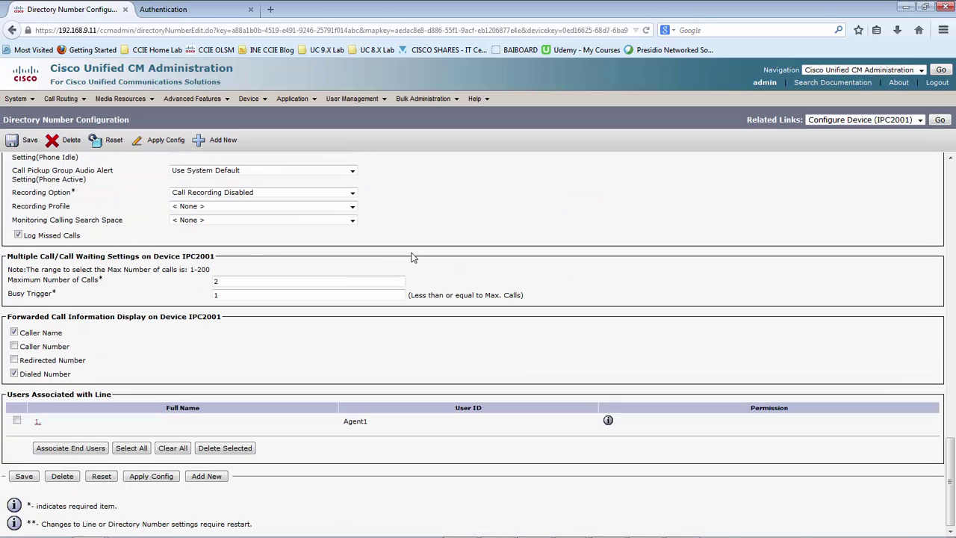
{"action": "double_click", "coordinate": [216, 281]}
{"action": "double_click", "coordinate": [217, 281]}
{"action": "type", "text": "2"}
{"action": "left_click", "coordinate": [177, 281]}
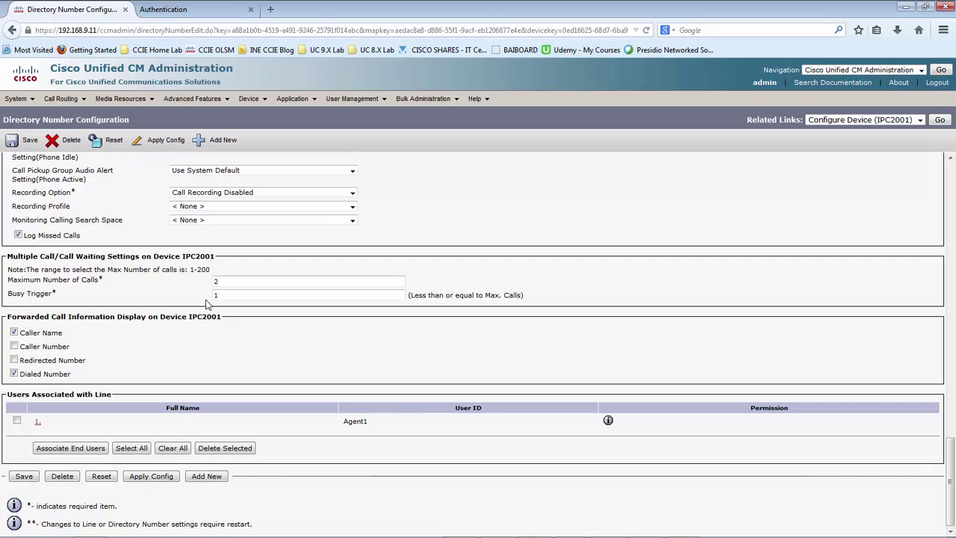
- Adjust further Multiple Call/Call Waiting settings for line 3001, then return to the page top
{"action": "left_click", "coordinate": [192, 294]}
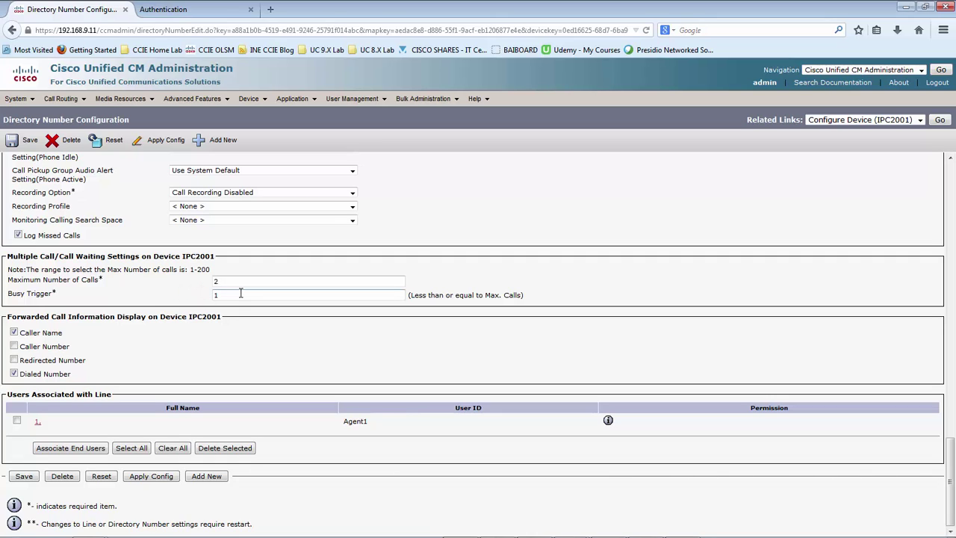
{"action": "left_click", "coordinate": [438, 273]}
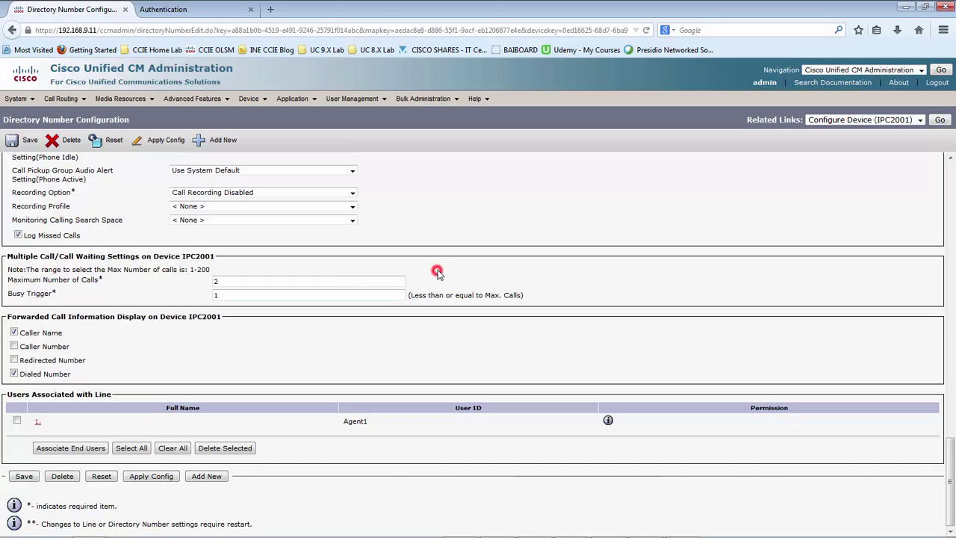
{"action": "left_click", "coordinate": [224, 296]}
{"action": "left_click", "coordinate": [473, 266]}
{"action": "scroll", "coordinate": [474, 266], "scroll_direction": "up", "scroll_amount": 7}
{"action": "scroll", "coordinate": [474, 267], "scroll_direction": "up", "scroll_amount": 12}
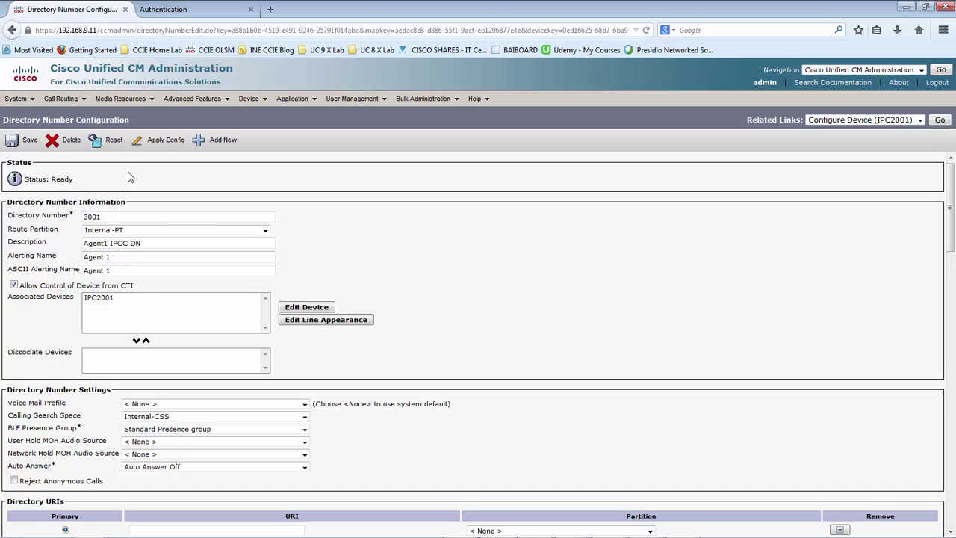
- Leave line 3001 via Back To Find/List and return to the Device > Phone list
{"action": "double_click", "coordinate": [91, 216]}
{"action": "left_click", "coordinate": [334, 249]}
{"action": "left_click", "coordinate": [920, 120]}
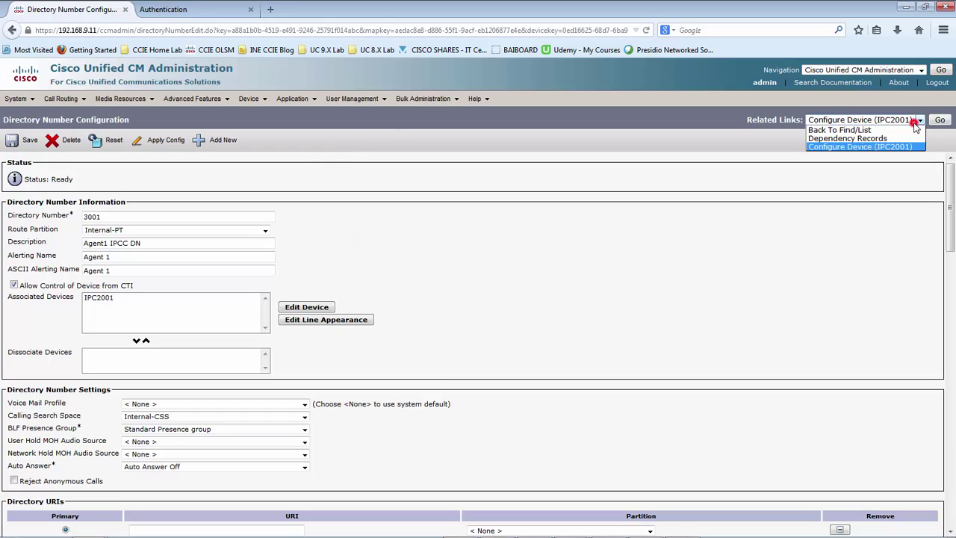
{"action": "left_click", "coordinate": [837, 130]}
{"action": "left_click", "coordinate": [940, 120]}
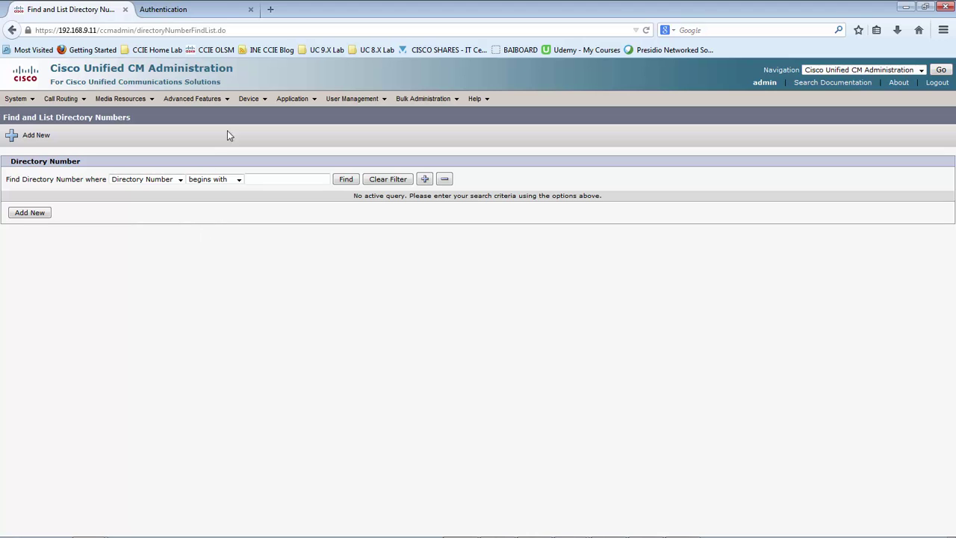
{"action": "mouse_move", "coordinate": [250, 99]}
{"action": "left_click", "coordinate": [263, 160]}
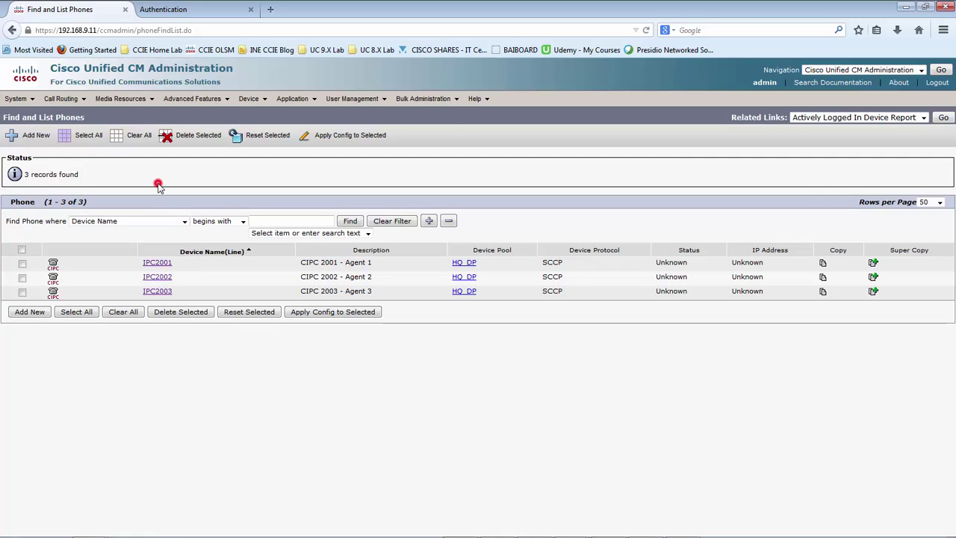
- List all end users, sort them by User ID, and open Agent1
{"action": "mouse_move", "coordinate": [349, 99]}
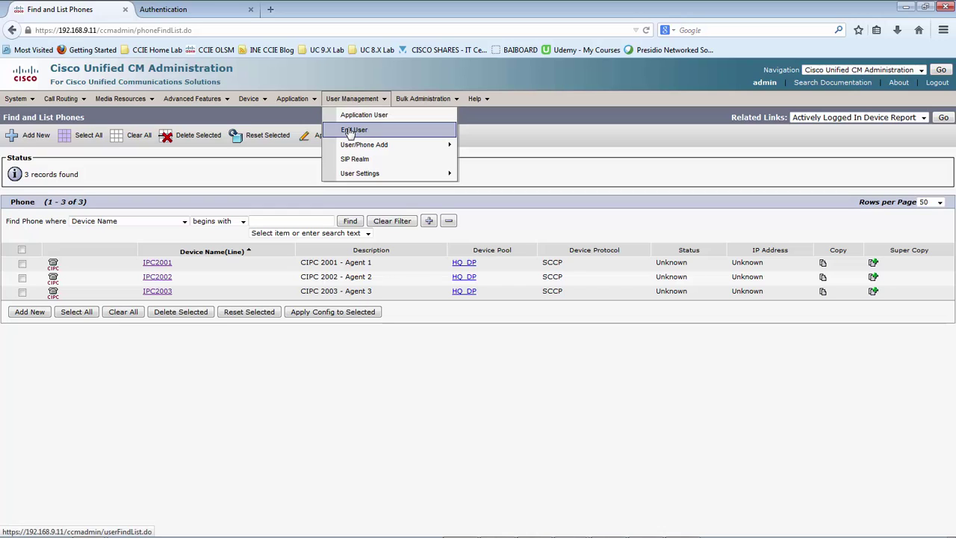
{"action": "left_click", "coordinate": [350, 130]}
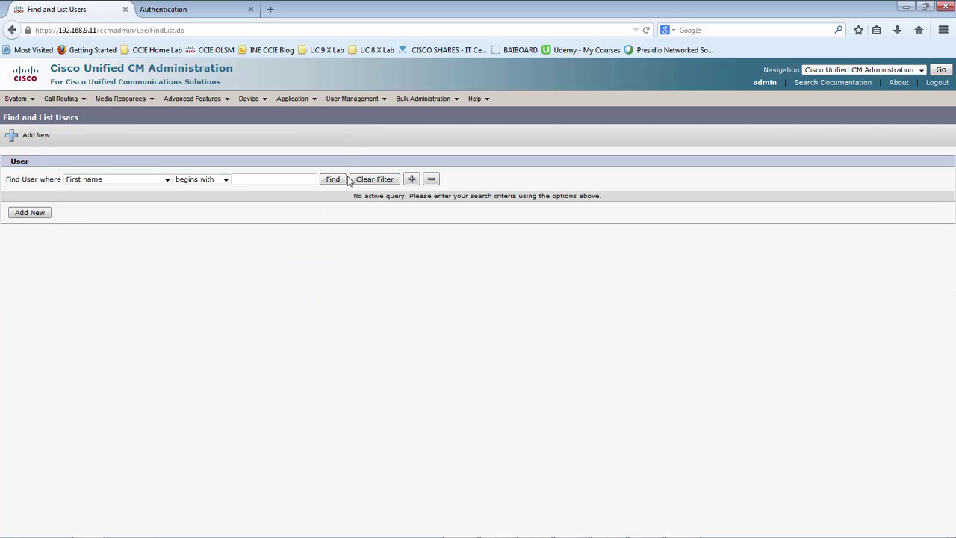
{"action": "left_click", "coordinate": [334, 180]}
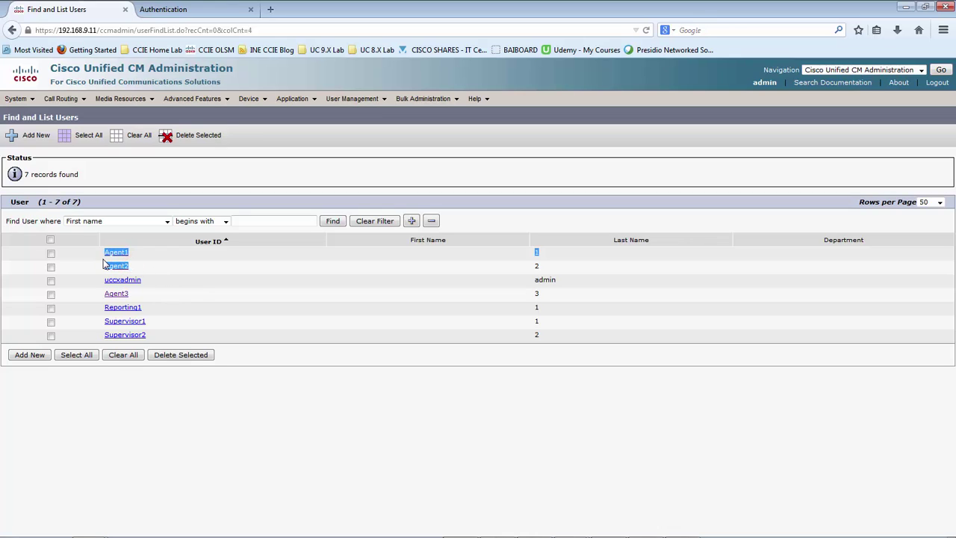
{"action": "left_click", "coordinate": [209, 242]}
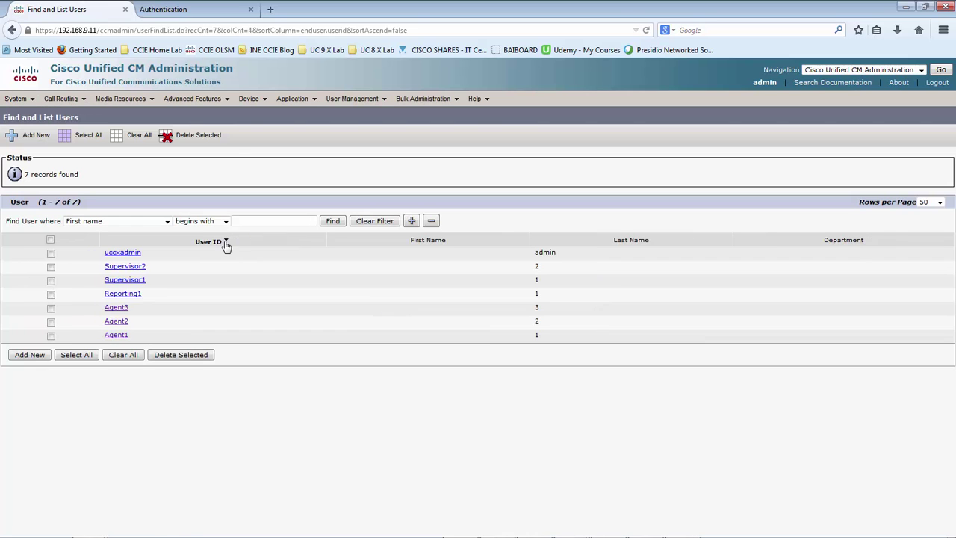
{"action": "left_click", "coordinate": [226, 242]}
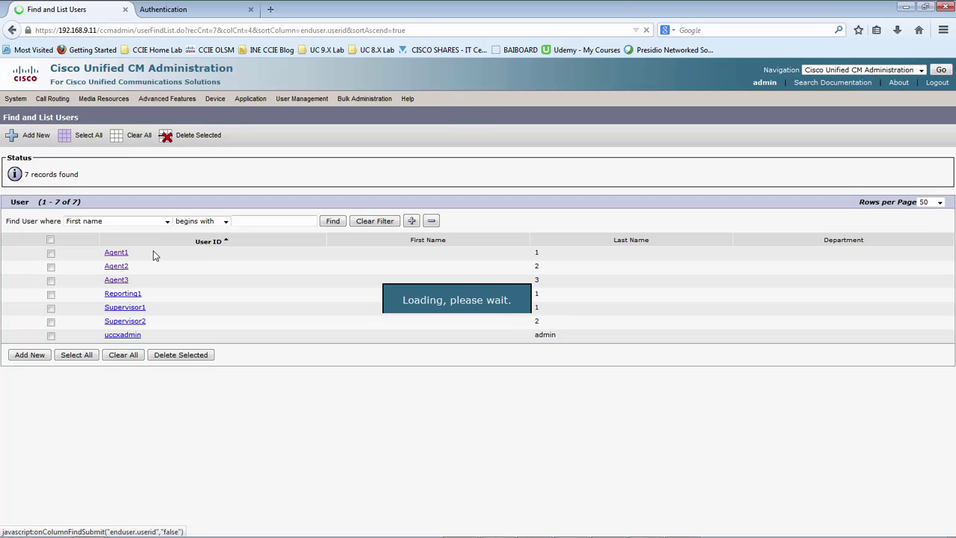
{"action": "left_click_drag", "start_coordinate": [139, 279], "coordinate": [102, 252]}
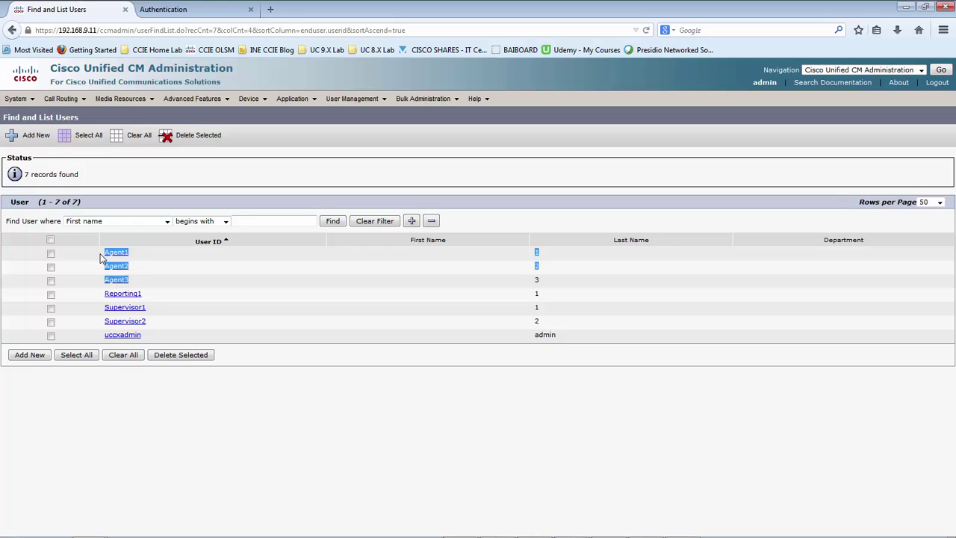
{"action": "left_click", "coordinate": [220, 275]}
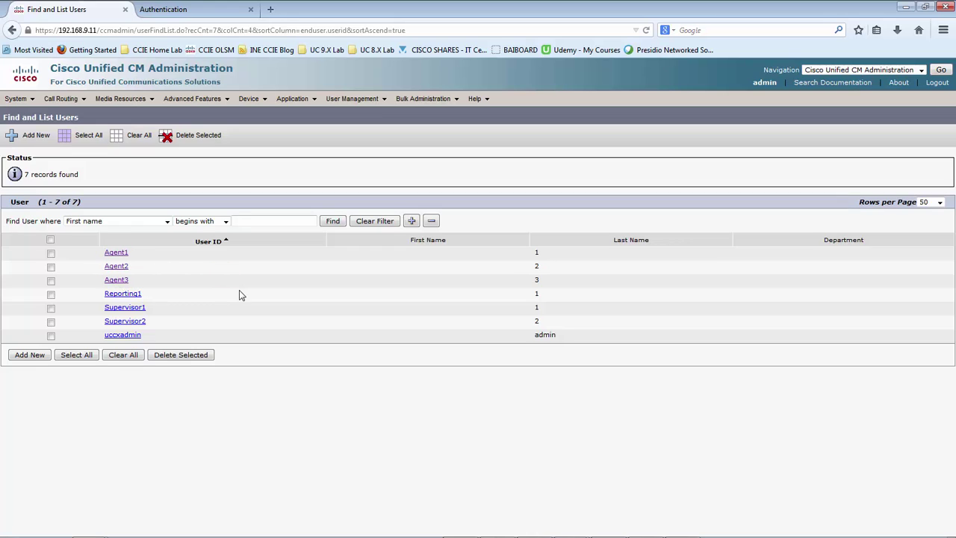
{"action": "left_click", "coordinate": [118, 253]}
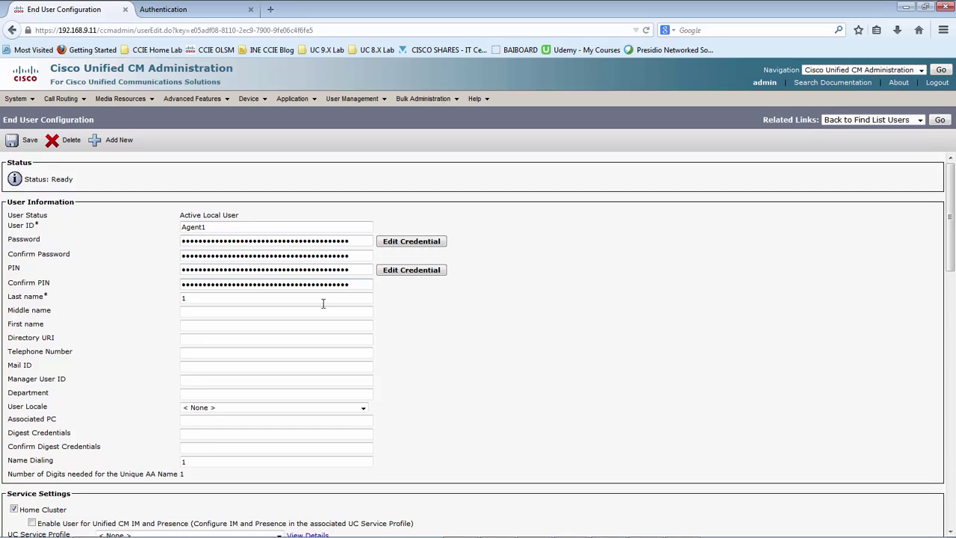
- Scroll Agent1's End User Configuration to Device Information and open Device Association
{"action": "left_click", "coordinate": [476, 327]}
{"action": "left_click_drag", "start_coordinate": [367, 285], "coordinate": [171, 254]}
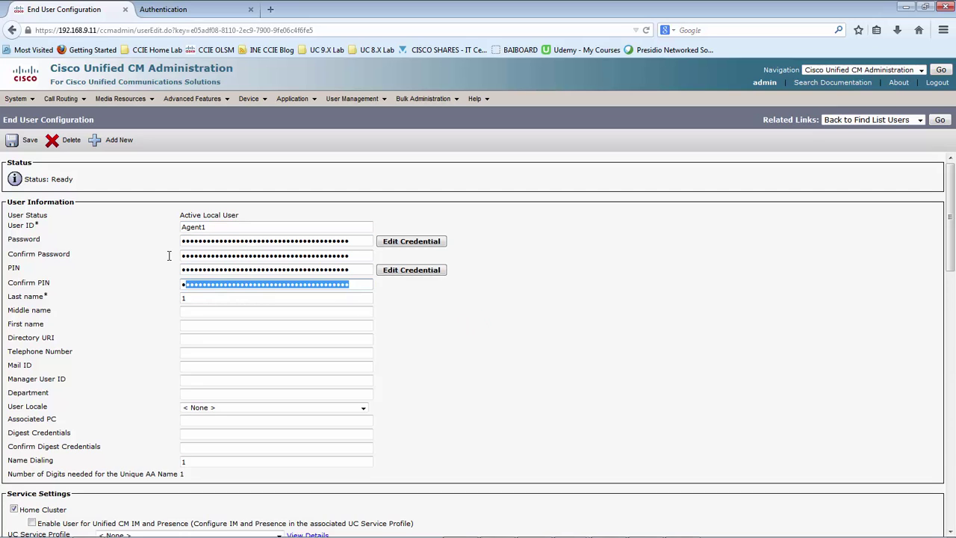
{"action": "left_click", "coordinate": [448, 310]}
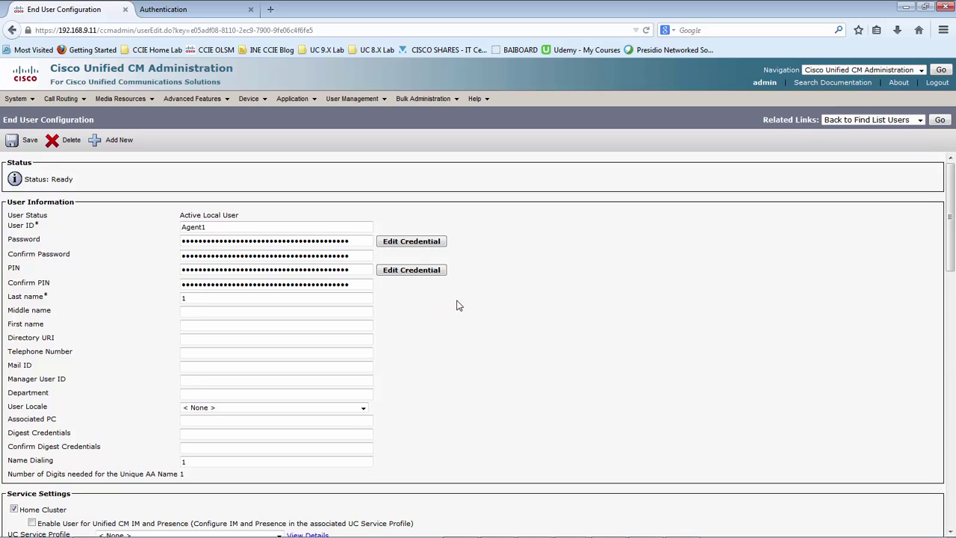
{"action": "left_click", "coordinate": [459, 305]}
{"action": "scroll", "coordinate": [516, 324], "scroll_direction": "down", "scroll_amount": 5}
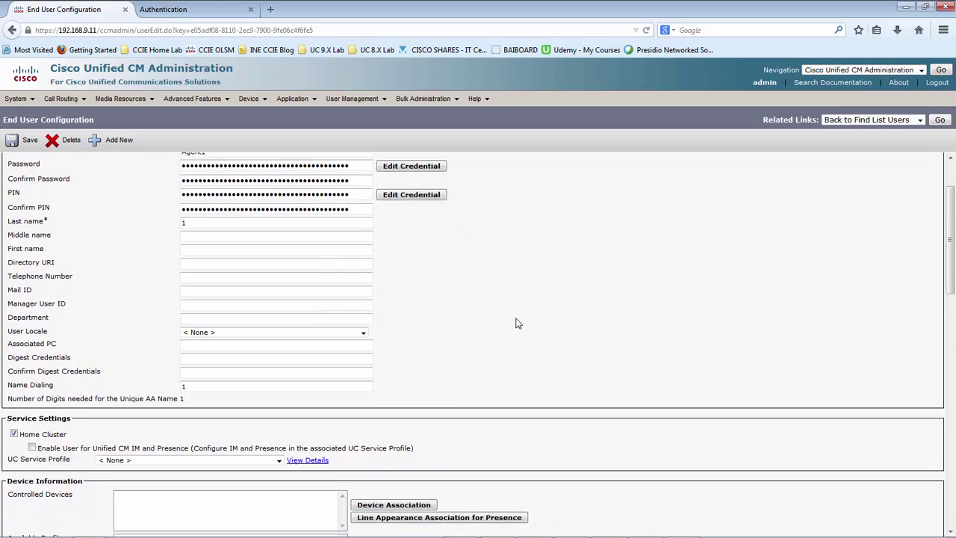
{"action": "scroll", "coordinate": [517, 323], "scroll_direction": "down", "scroll_amount": 3}
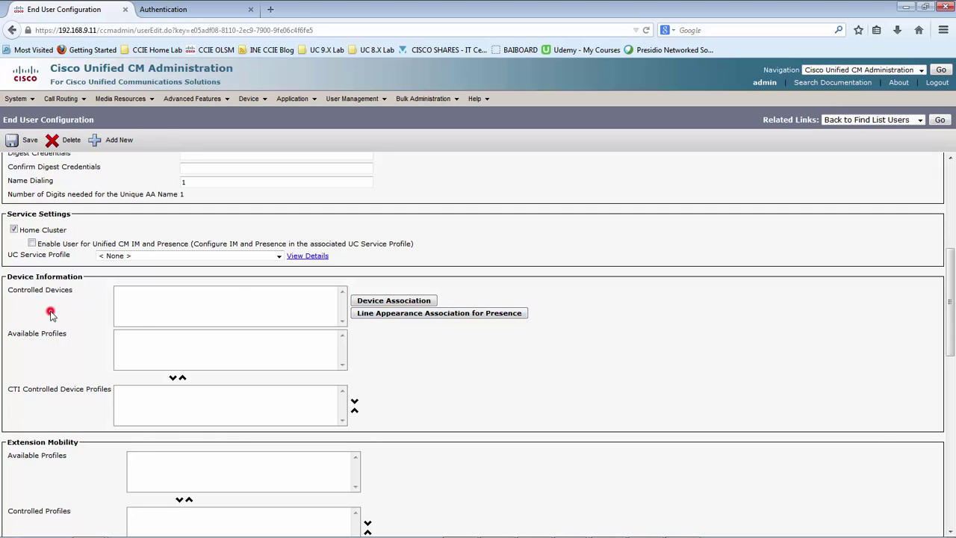
{"action": "scroll", "coordinate": [50, 314], "scroll_direction": "up", "scroll_amount": 6}
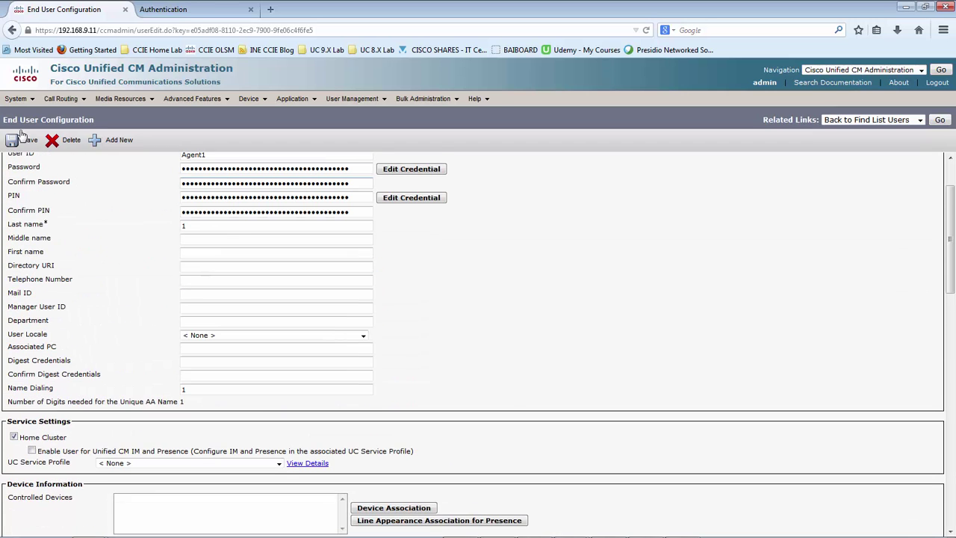
{"action": "scroll", "coordinate": [119, 283], "scroll_direction": "down", "scroll_amount": 5}
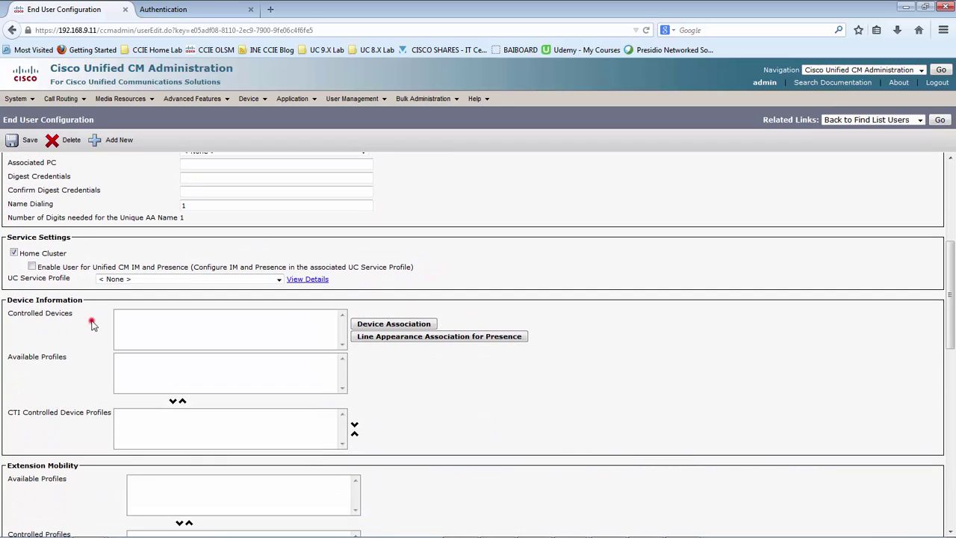
{"action": "left_click", "coordinate": [380, 326]}
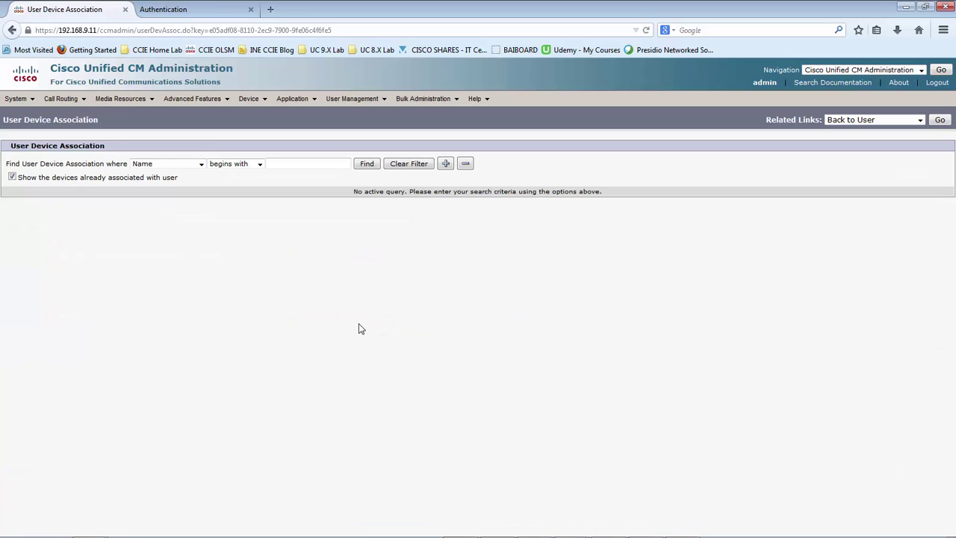
- Find devices, select IPC2001 (3001), save the association, and go back to Agent1
{"action": "left_click", "coordinate": [363, 166]}
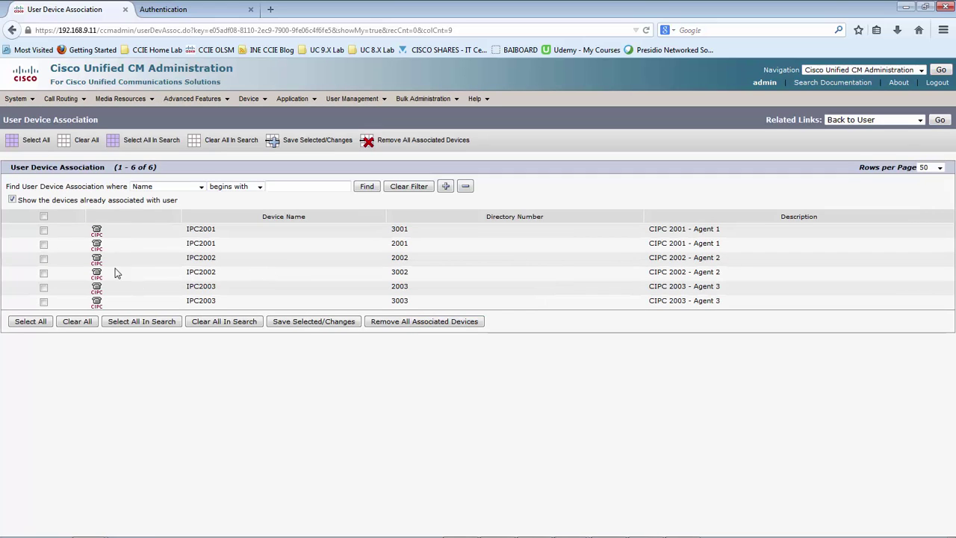
{"action": "left_click", "coordinate": [43, 230]}
{"action": "left_click", "coordinate": [289, 323]}
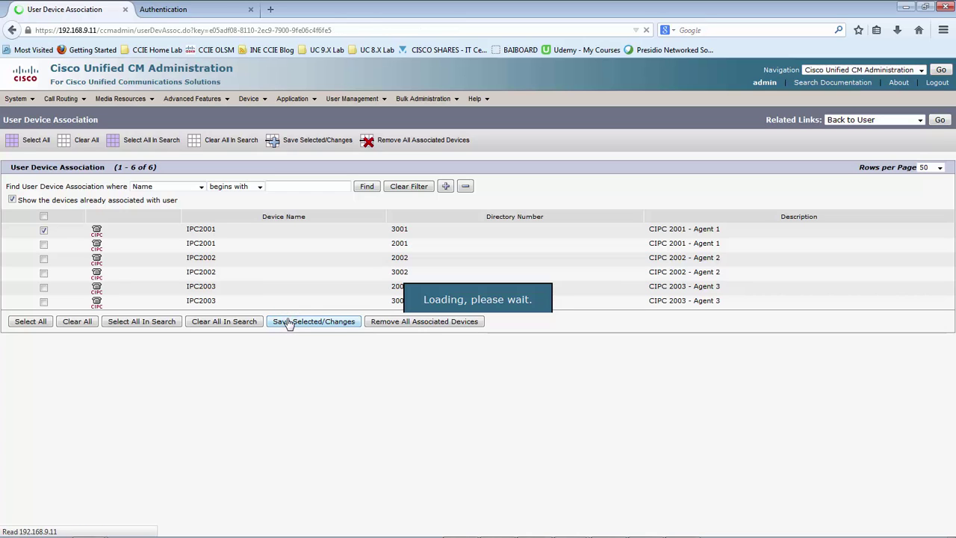
{"action": "left_click", "coordinate": [943, 122]}
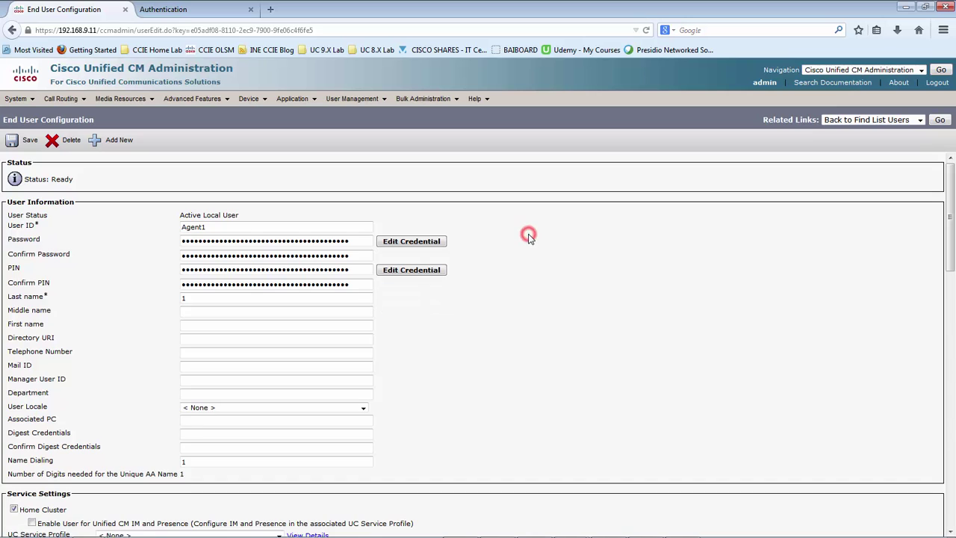
- Set Agent1's Primary Extension to 2001 and IPCC Extension to 3001
{"action": "scroll", "coordinate": [530, 239], "scroll_direction": "down", "scroll_amount": 6}
{"action": "left_click", "coordinate": [128, 317]}
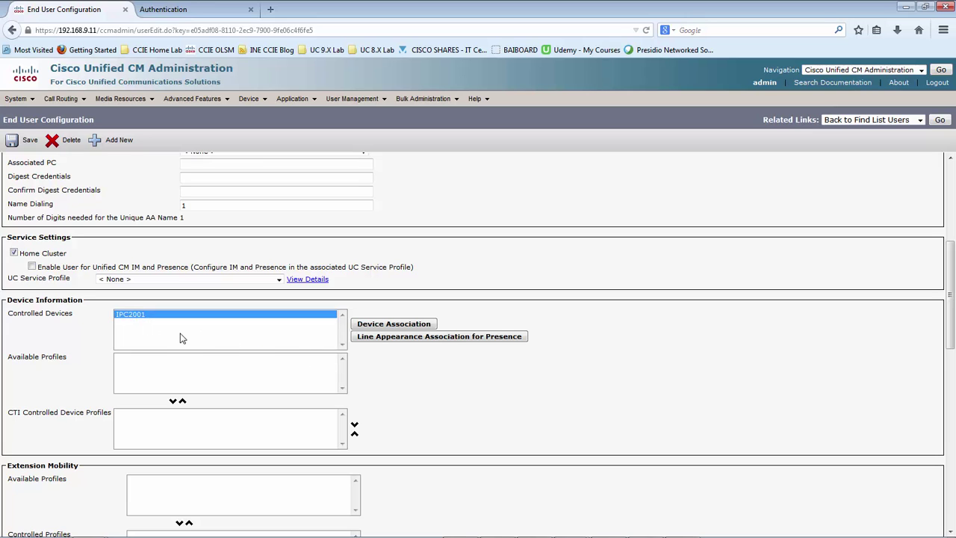
{"action": "scroll", "coordinate": [168, 335], "scroll_direction": "down", "scroll_amount": 5}
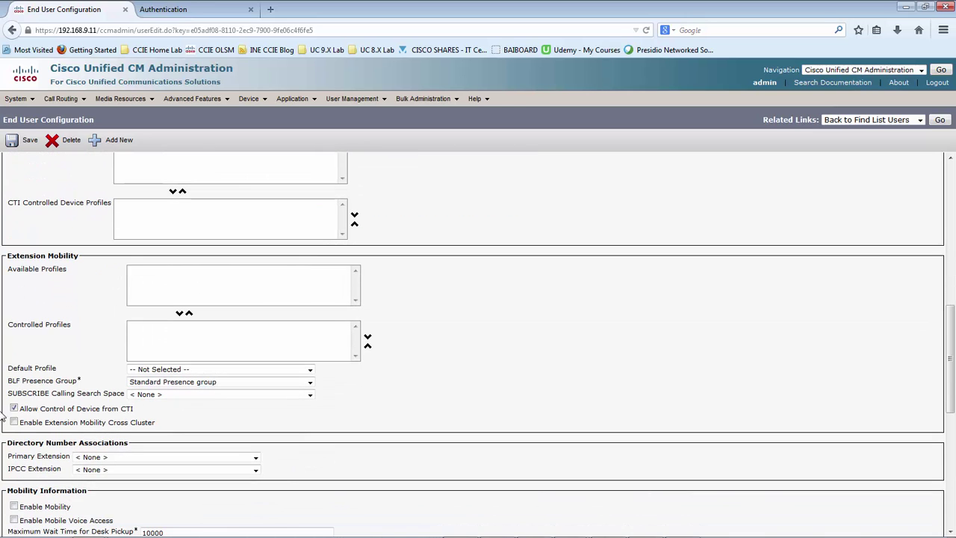
{"action": "left_click", "coordinate": [102, 469]}
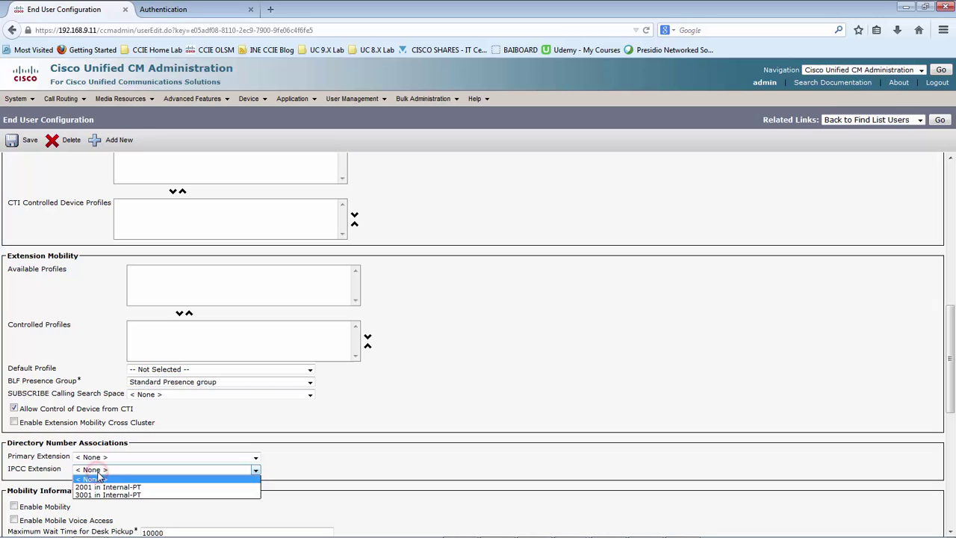
{"action": "left_click", "coordinate": [101, 469]}
{"action": "left_click", "coordinate": [104, 458]}
{"action": "left_click", "coordinate": [105, 458]}
{"action": "left_click", "coordinate": [107, 470]}
{"action": "left_click", "coordinate": [107, 470]}
{"action": "left_click", "coordinate": [112, 458]}
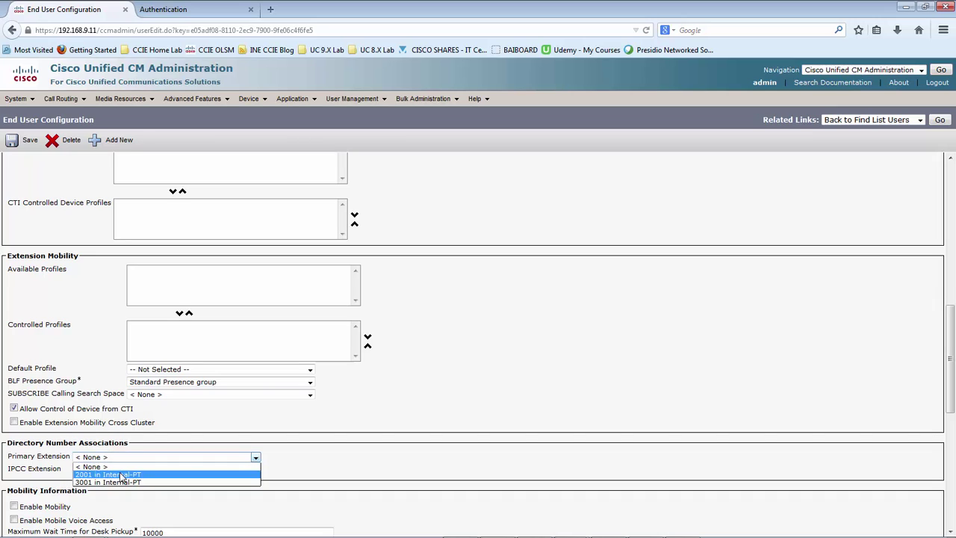
{"action": "left_click", "coordinate": [121, 475]}
{"action": "left_click", "coordinate": [122, 469]}
{"action": "left_click", "coordinate": [120, 470]}
{"action": "left_click", "coordinate": [121, 470]}
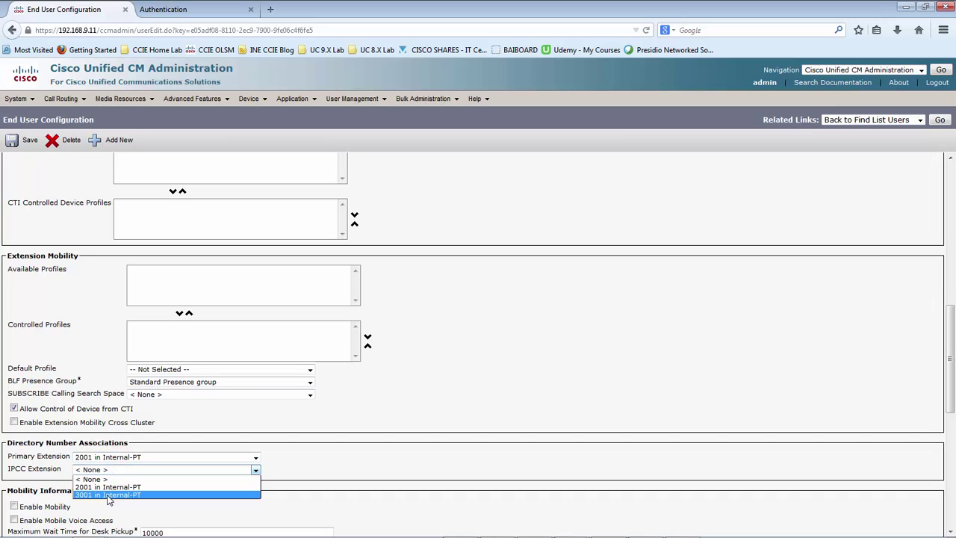
{"action": "left_click", "coordinate": [107, 495]}
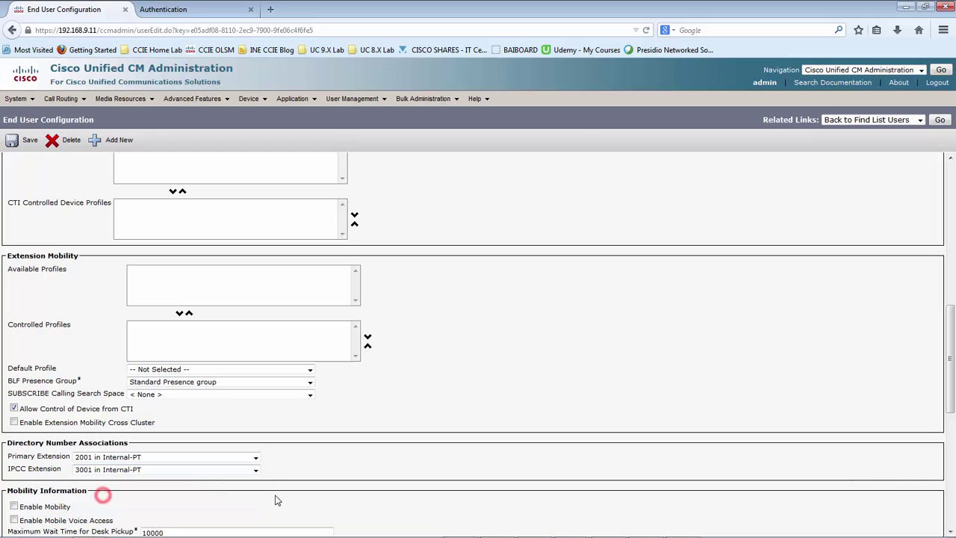
{"action": "left_click", "coordinate": [367, 467]}
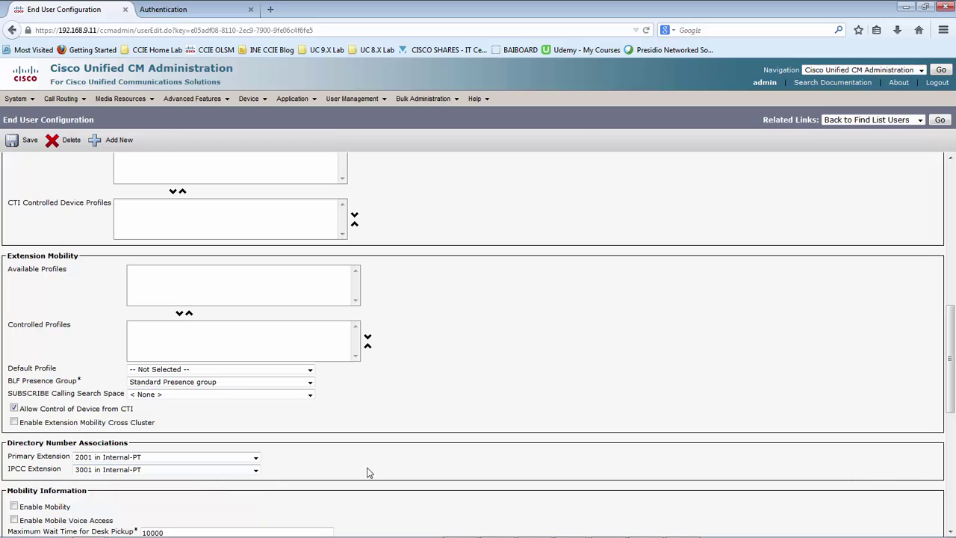
- Log in to Cisco Unified CCX Administration with the saved administrator credentials
{"action": "left_click", "coordinate": [166, 9]}
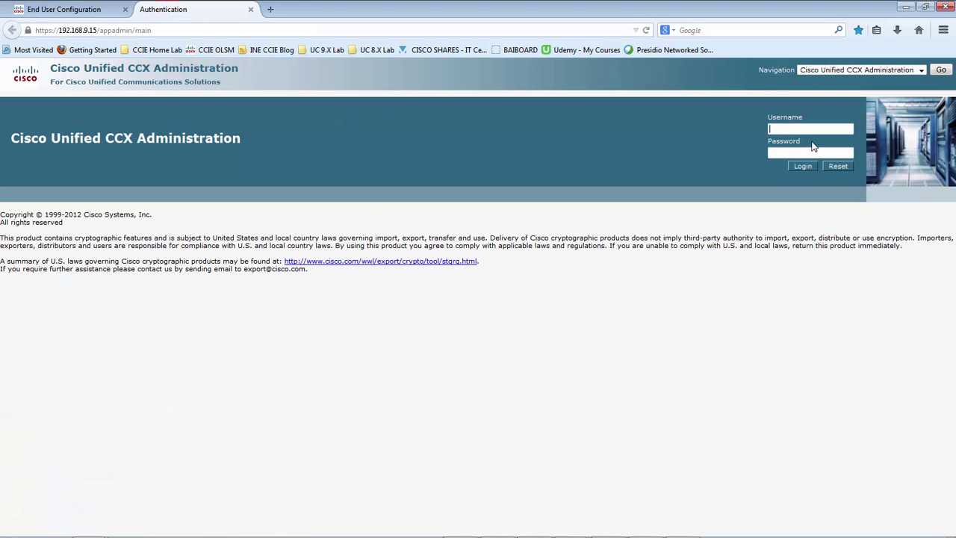
{"action": "type", "text": "ucc"}
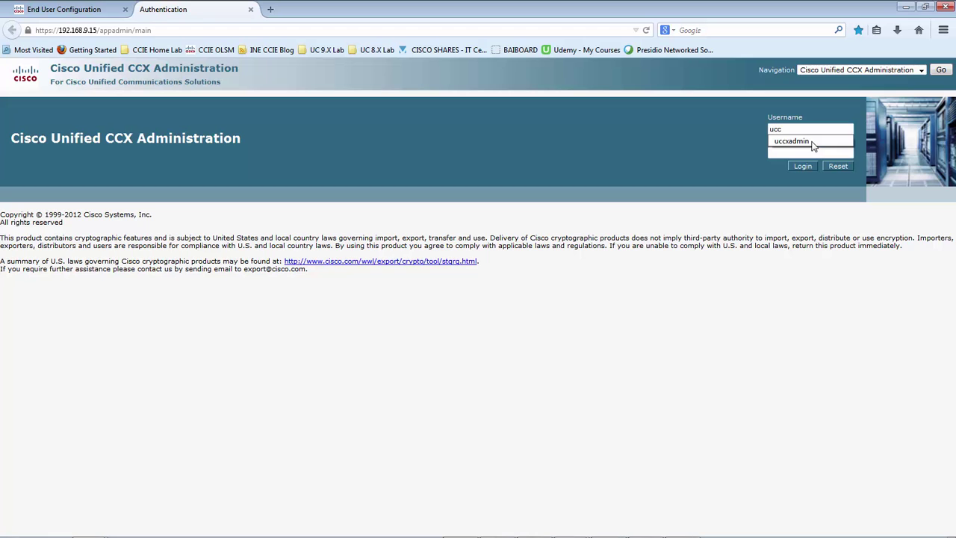
{"action": "left_click", "coordinate": [791, 141]}
{"action": "key", "text": "Return"}
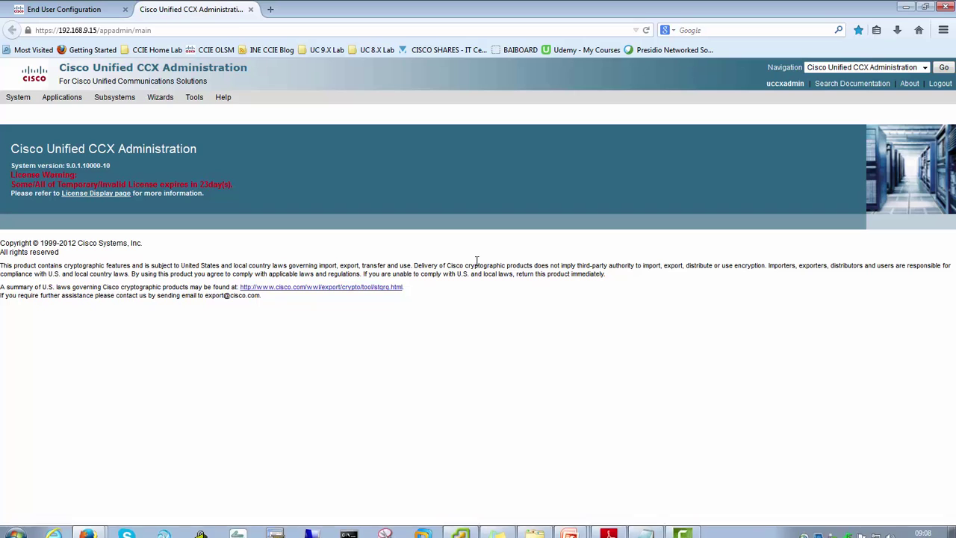
- Open Tools > User Management > User View, search all users, and open Agent1's details
{"action": "left_click", "coordinate": [462, 331]}
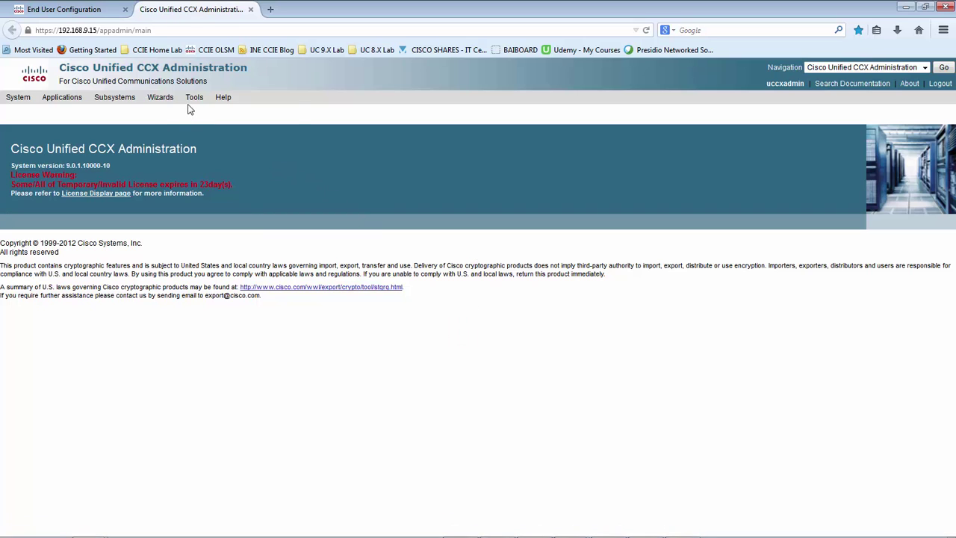
{"action": "mouse_move", "coordinate": [195, 101]}
{"action": "mouse_move", "coordinate": [229, 176]}
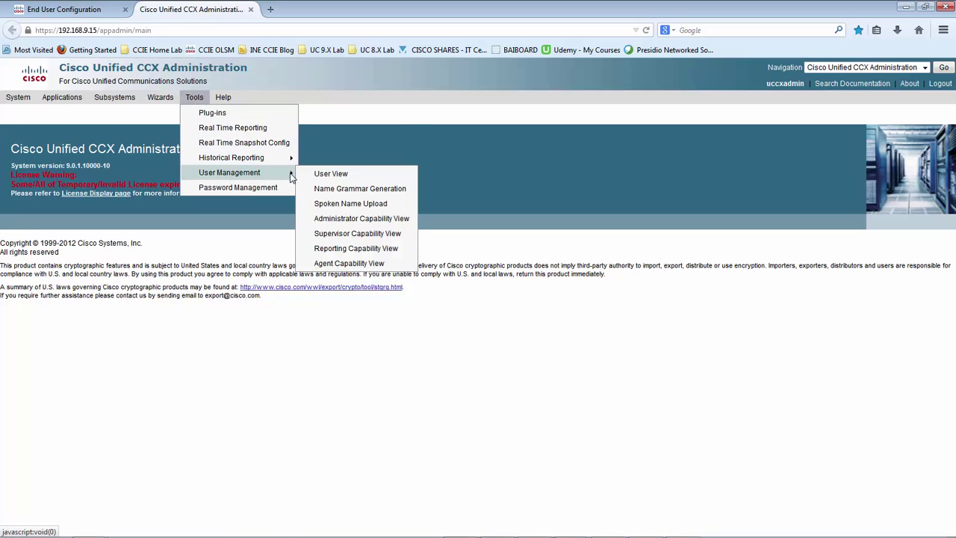
{"action": "left_click", "coordinate": [331, 173]}
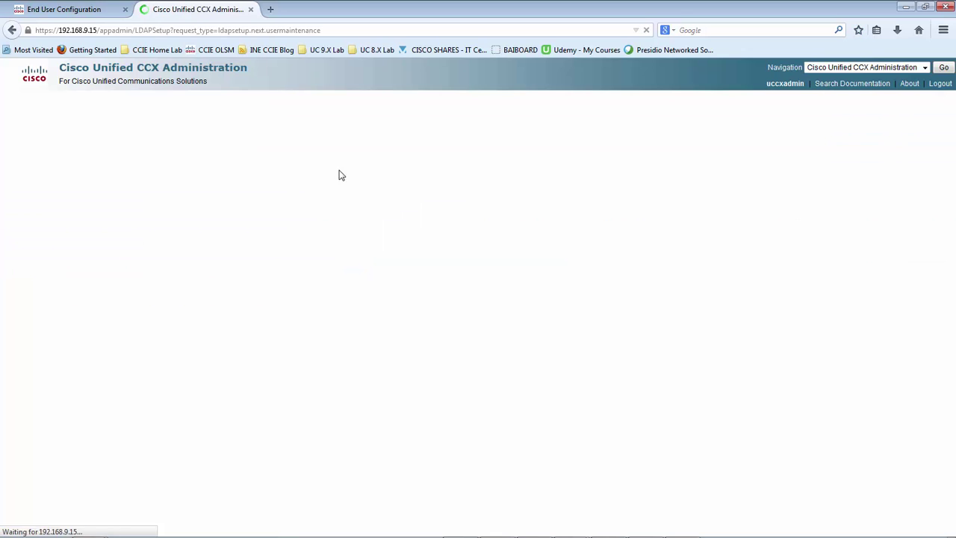
{"action": "left_click", "coordinate": [157, 180]}
{"action": "left_click", "coordinate": [158, 180]}
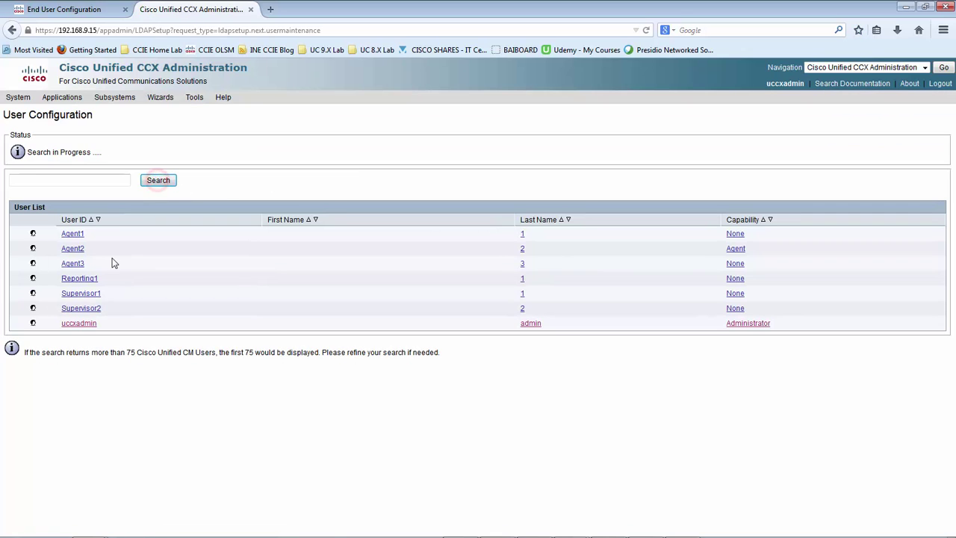
{"action": "left_click", "coordinate": [56, 376]}
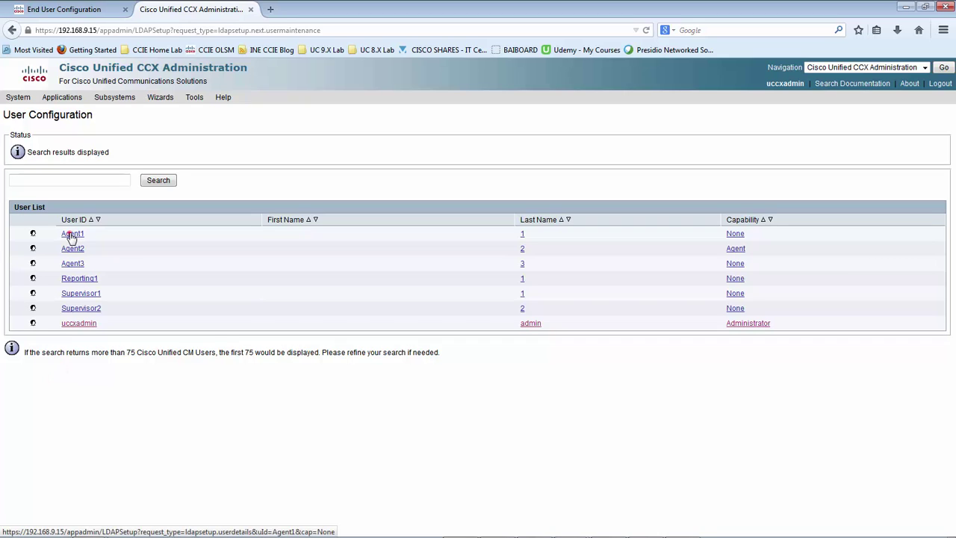
{"action": "left_click", "coordinate": [71, 234]}
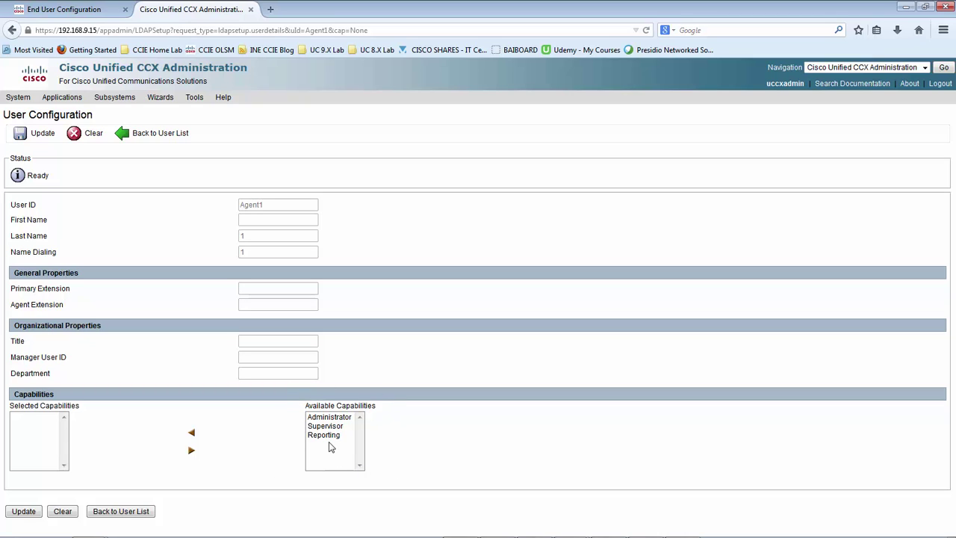
{"action": "left_click", "coordinate": [247, 445]}
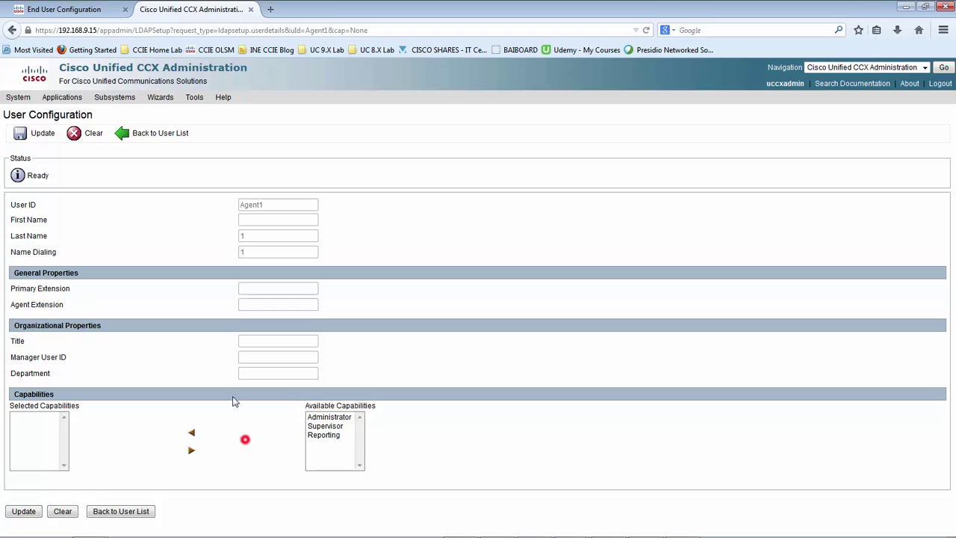
{"action": "left_click", "coordinate": [240, 307]}
- Back in CM, check Agent1's Primary (2001) and IPCC (3001) extension dropdowns
{"action": "left_click", "coordinate": [65, 11]}
{"action": "scroll", "coordinate": [149, 453], "scroll_direction": "down", "scroll_amount": 2}
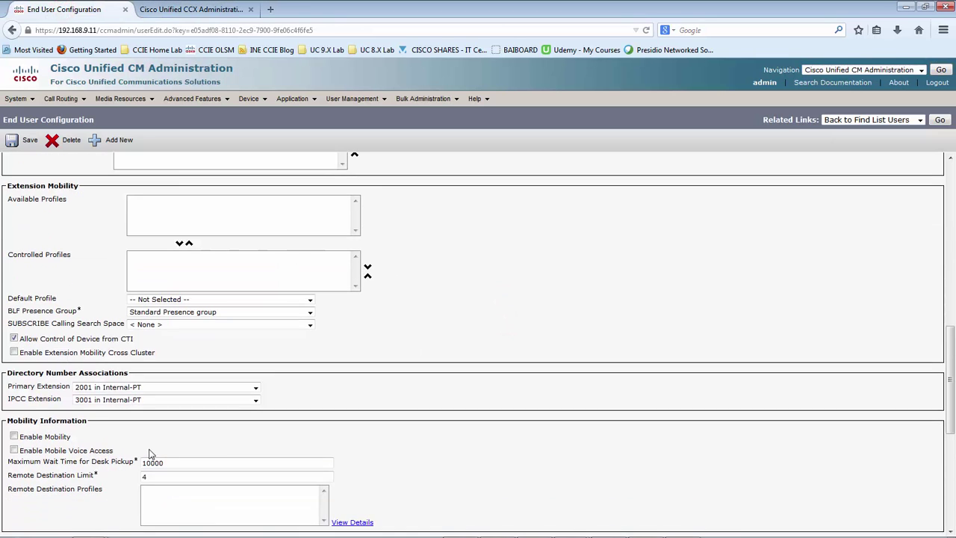
{"action": "left_click", "coordinate": [133, 388]}
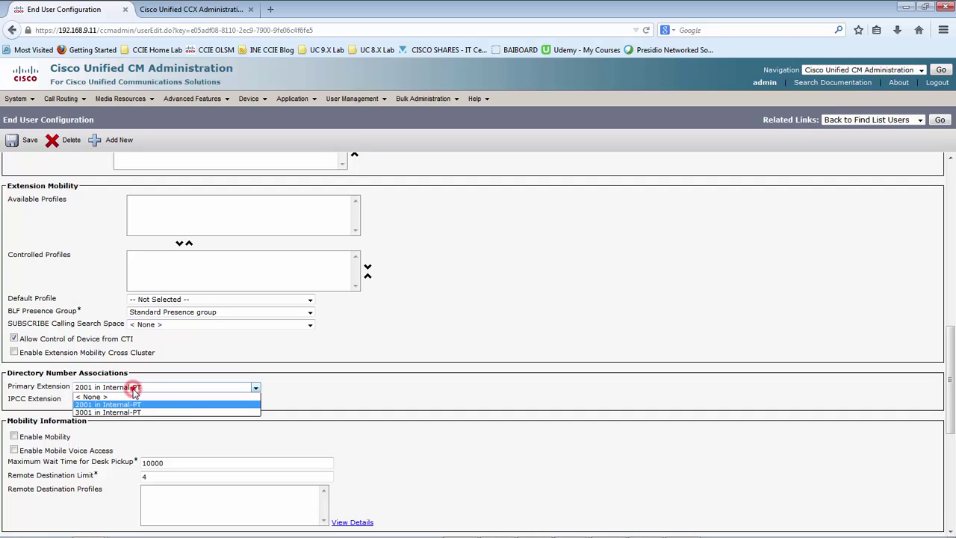
{"action": "left_click", "coordinate": [131, 387]}
{"action": "left_click", "coordinate": [126, 400]}
{"action": "left_click", "coordinate": [123, 401]}
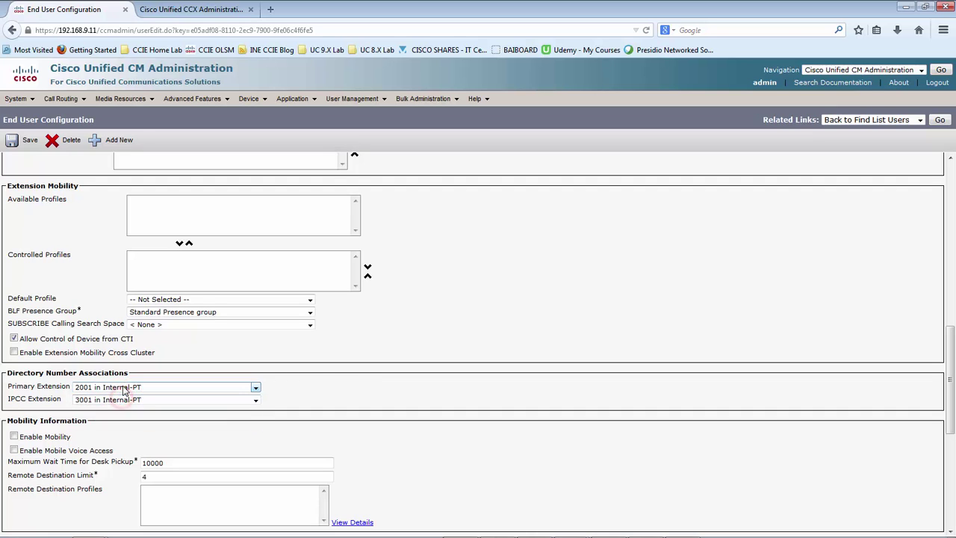
- Save Agent1's user configuration and return to the CCX user list
{"action": "left_click", "coordinate": [320, 376]}
{"action": "left_click", "coordinate": [277, 386]}
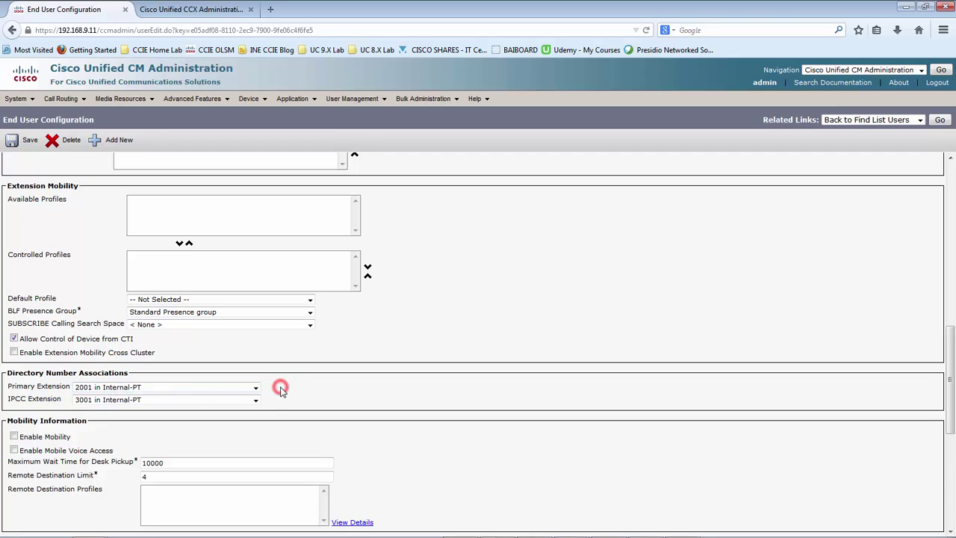
{"action": "scroll", "coordinate": [105, 190], "scroll_direction": "up", "scroll_amount": 1}
{"action": "left_click", "coordinate": [22, 145]}
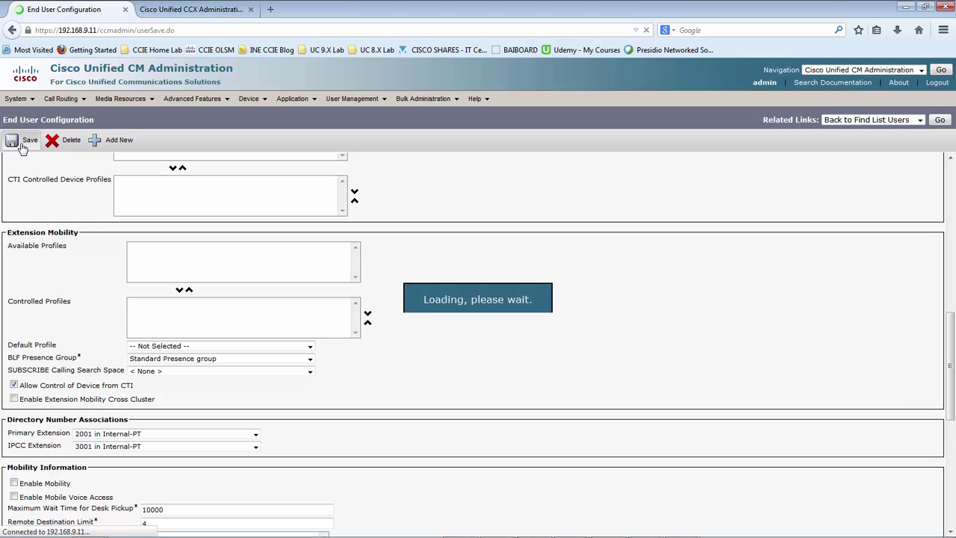
{"action": "key", "text": "ctrl+Tab"}
{"action": "left_click", "coordinate": [163, 133]}
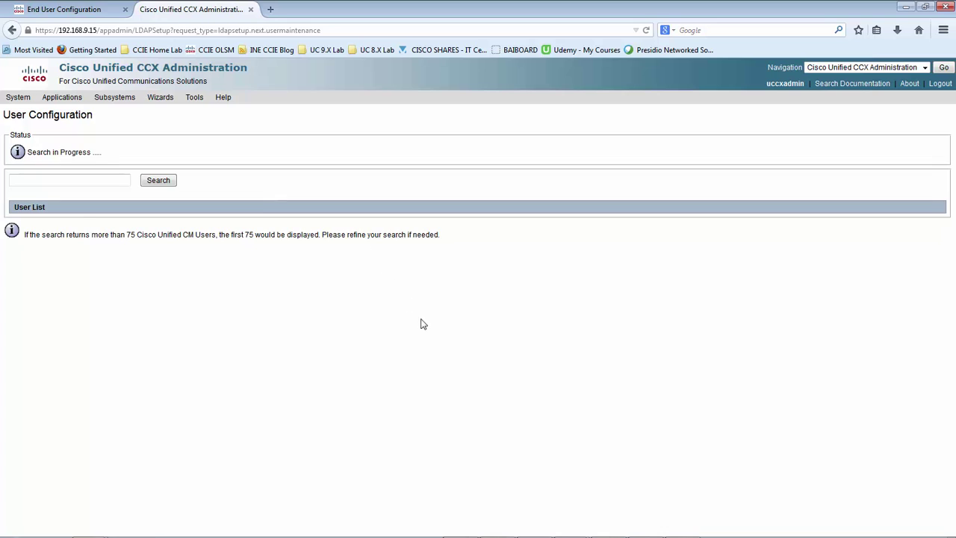
- Open Agent1 in CCX and review extensions 2001/3001 and the Agent capability
{"action": "left_click", "coordinate": [462, 419]}
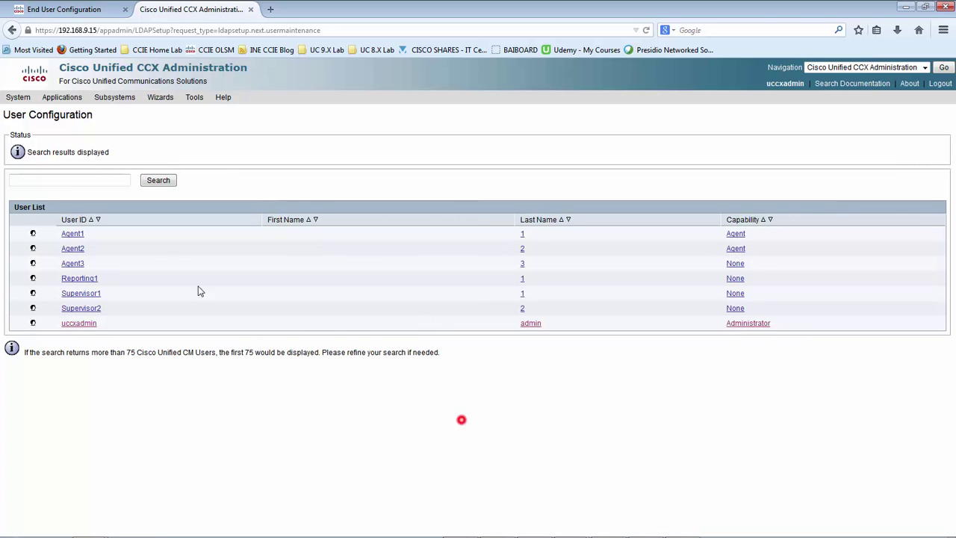
{"action": "left_click", "coordinate": [75, 235]}
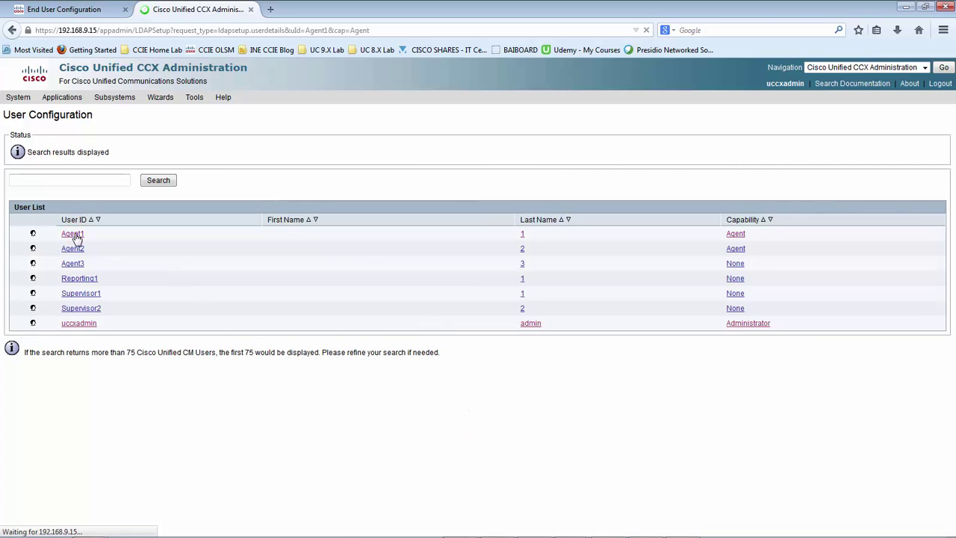
{"action": "left_click", "coordinate": [130, 266]}
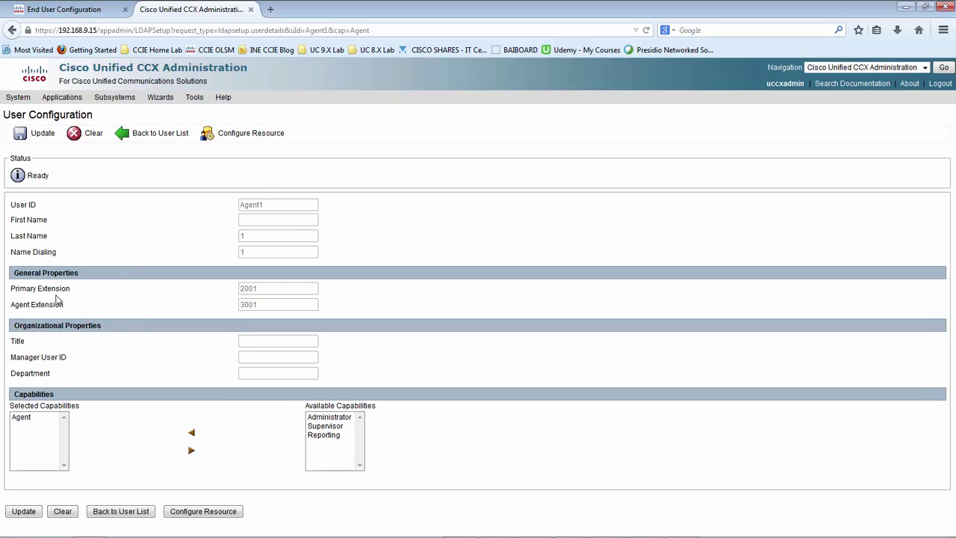
{"action": "left_click_drag", "start_coordinate": [11, 290], "coordinate": [152, 297]}
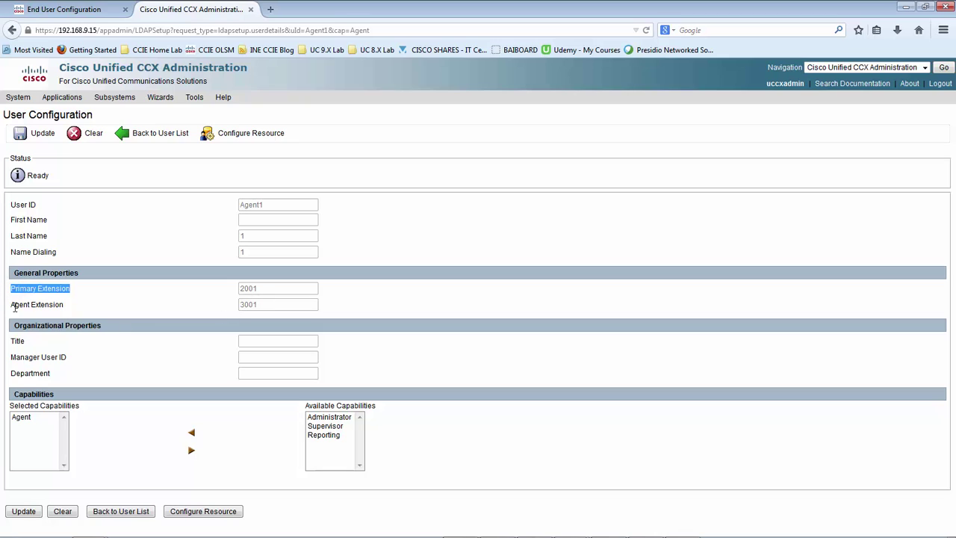
{"action": "left_click_drag", "start_coordinate": [10, 304], "coordinate": [239, 305]}
{"action": "left_click", "coordinate": [363, 297]}
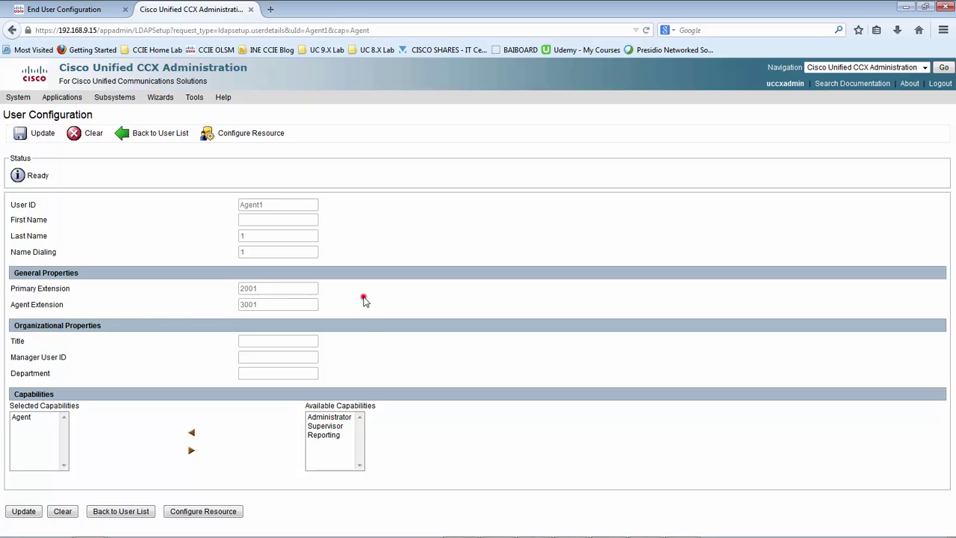
{"action": "left_click", "coordinate": [17, 417]}
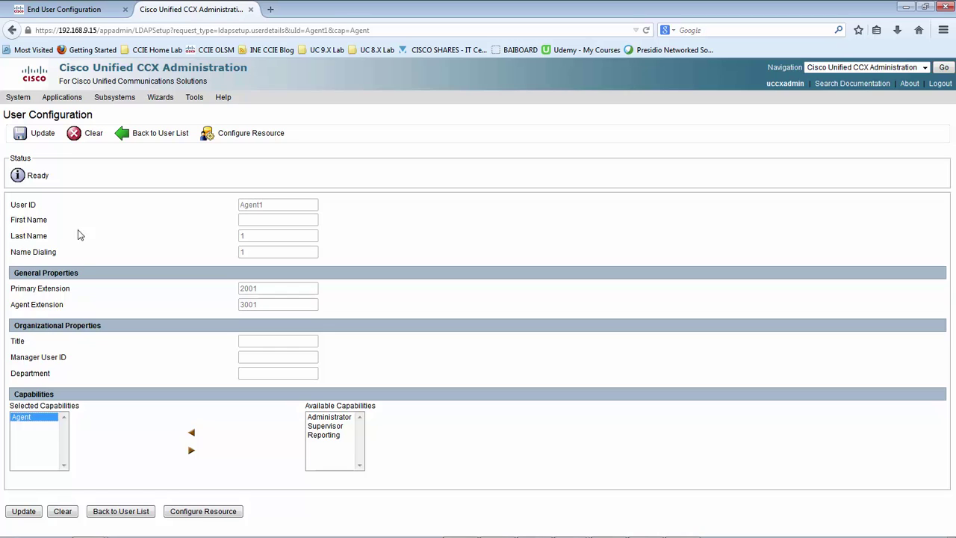
{"action": "left_click", "coordinate": [147, 293]}
{"action": "left_click", "coordinate": [271, 312]}
- Switch to CM and look through Agent1's End User Configuration page
{"action": "left_click", "coordinate": [224, 310]}
{"action": "left_click", "coordinate": [63, 8]}
{"action": "left_click", "coordinate": [469, 317]}
{"action": "scroll", "coordinate": [469, 317], "scroll_direction": "down", "scroll_amount": 10}
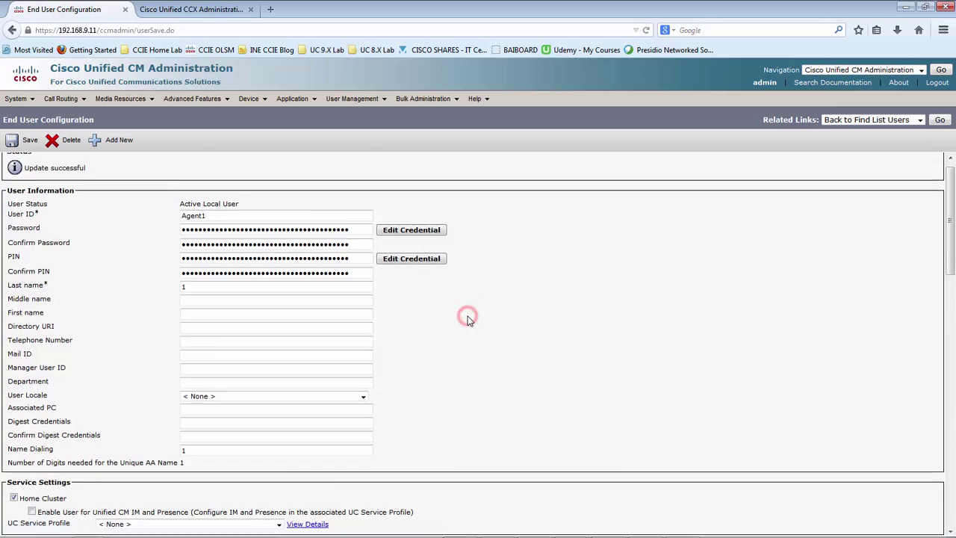
{"action": "scroll", "coordinate": [489, 313], "scroll_direction": "down", "scroll_amount": 10}
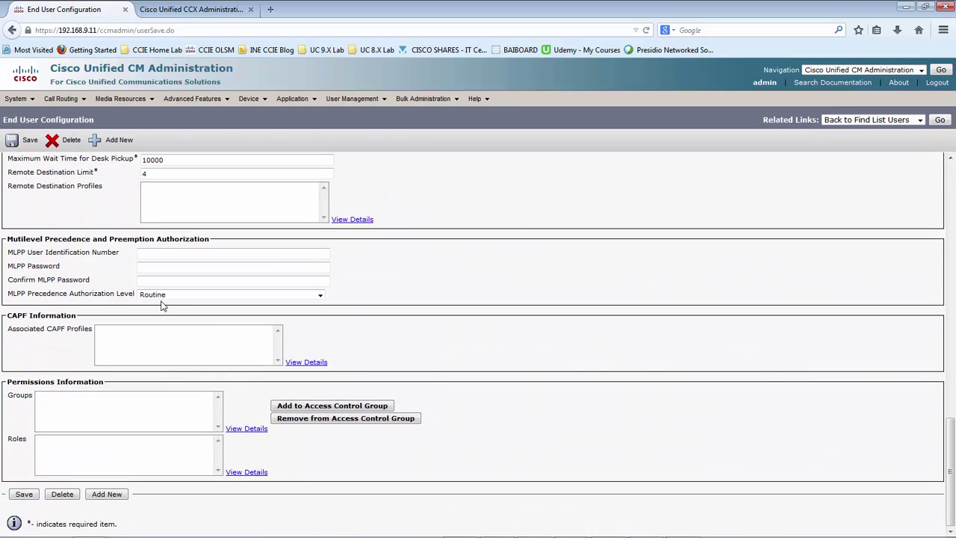
{"action": "left_click", "coordinate": [525, 269]}
{"action": "left_click", "coordinate": [526, 269]}
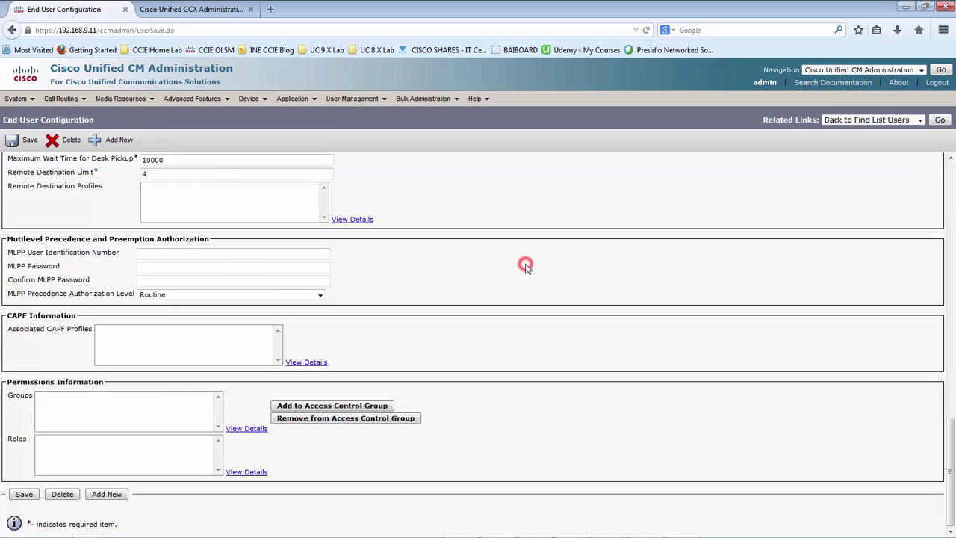
{"action": "left_click", "coordinate": [462, 220]}
{"action": "mouse_move", "coordinate": [359, 103]}
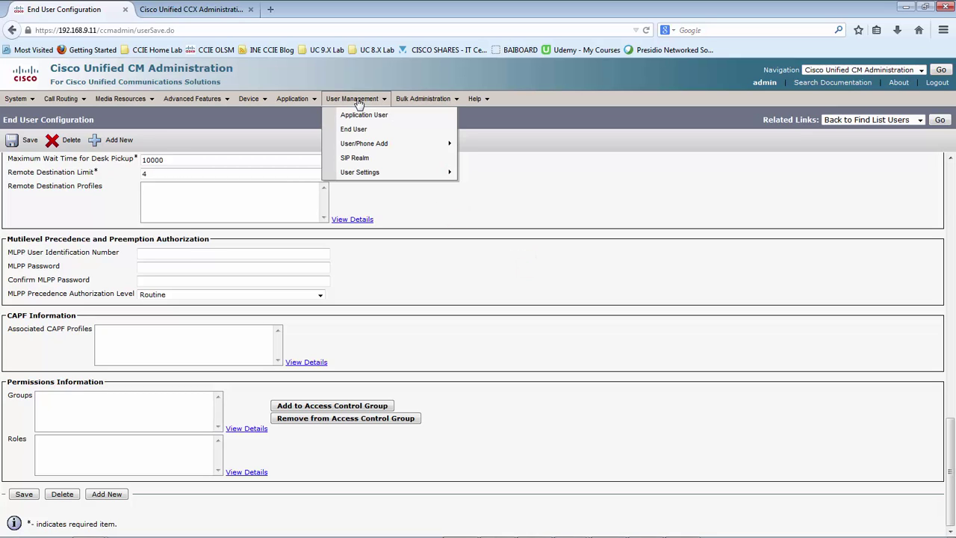
- Go back to the CCX user list, then return to the CM end user page
{"action": "left_click", "coordinate": [217, 10]}
{"action": "left_click", "coordinate": [422, 173]}
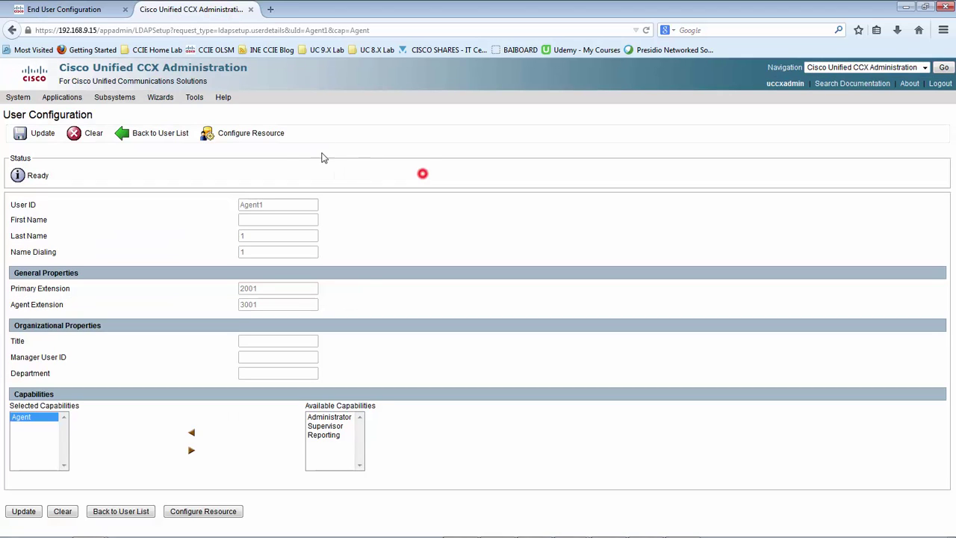
{"action": "left_click", "coordinate": [172, 132]}
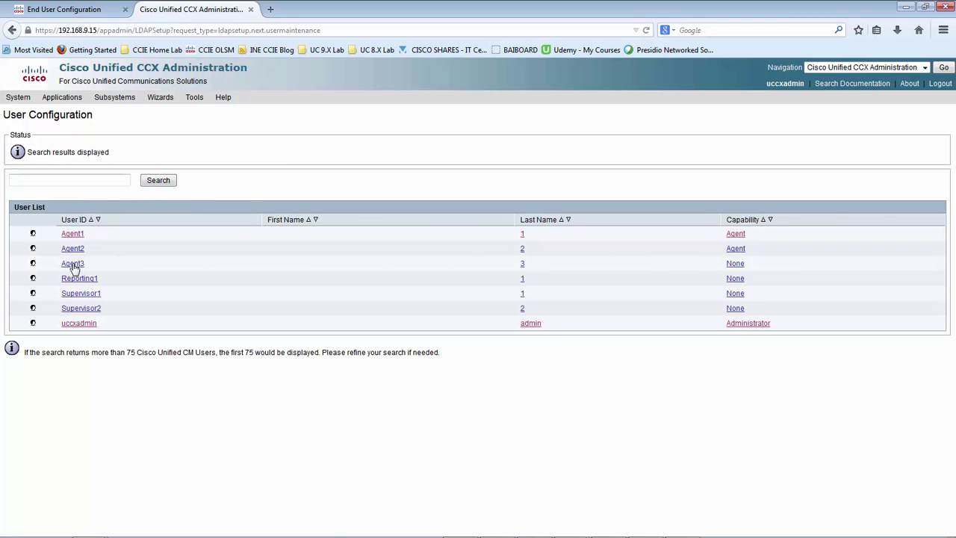
{"action": "left_click", "coordinate": [51, 6]}
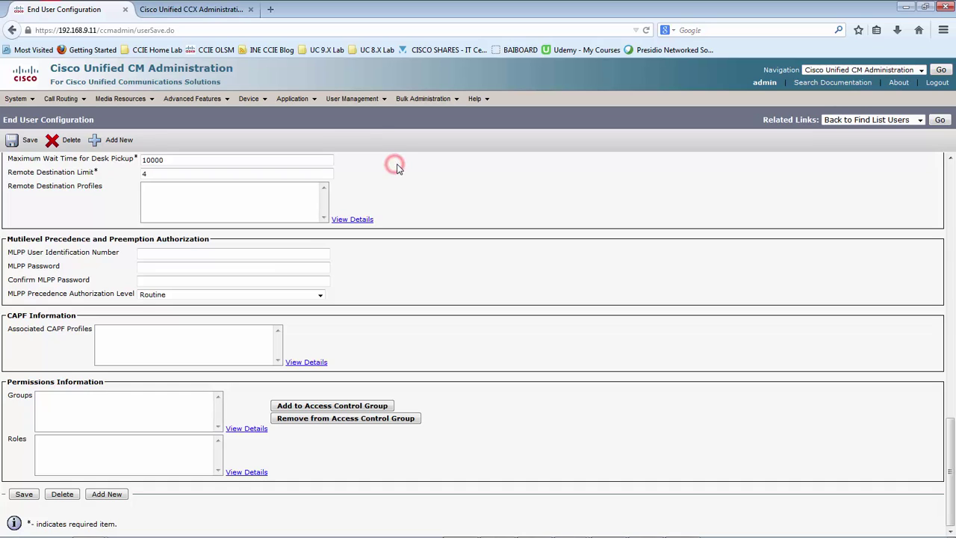
{"action": "mouse_move", "coordinate": [372, 107]}
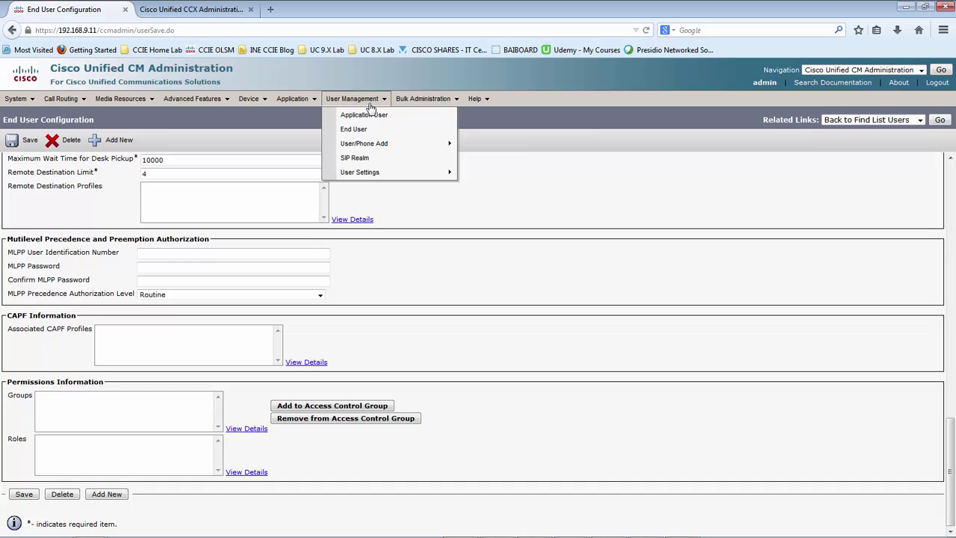
- List all application users and open the rmcm user's settings
{"action": "left_click", "coordinate": [373, 116]}
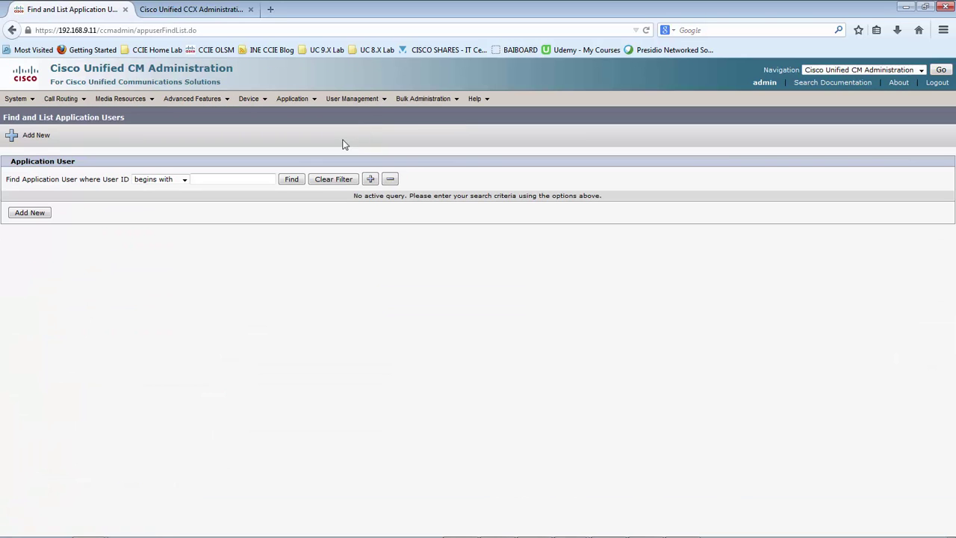
{"action": "left_click", "coordinate": [200, 274]}
{"action": "left_click", "coordinate": [287, 181]}
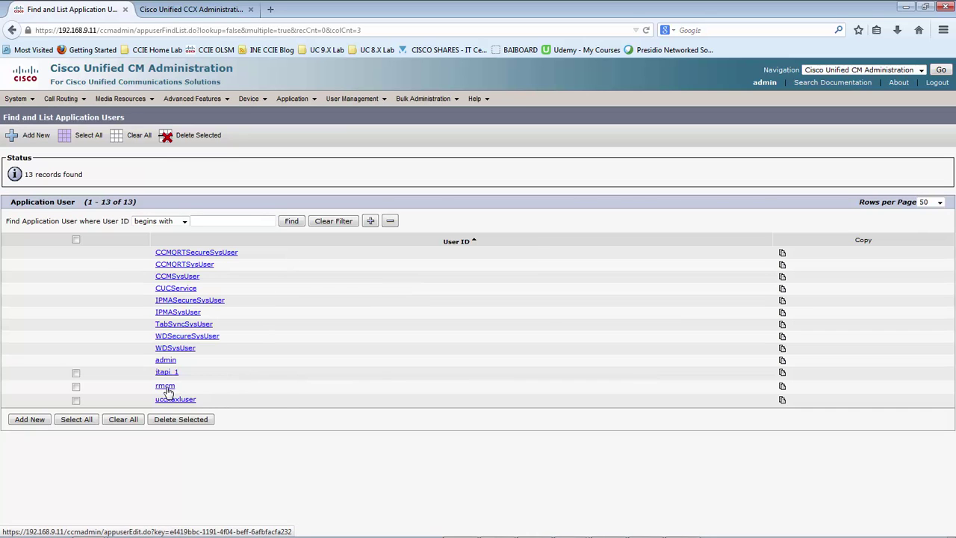
{"action": "left_click", "coordinate": [166, 385]}
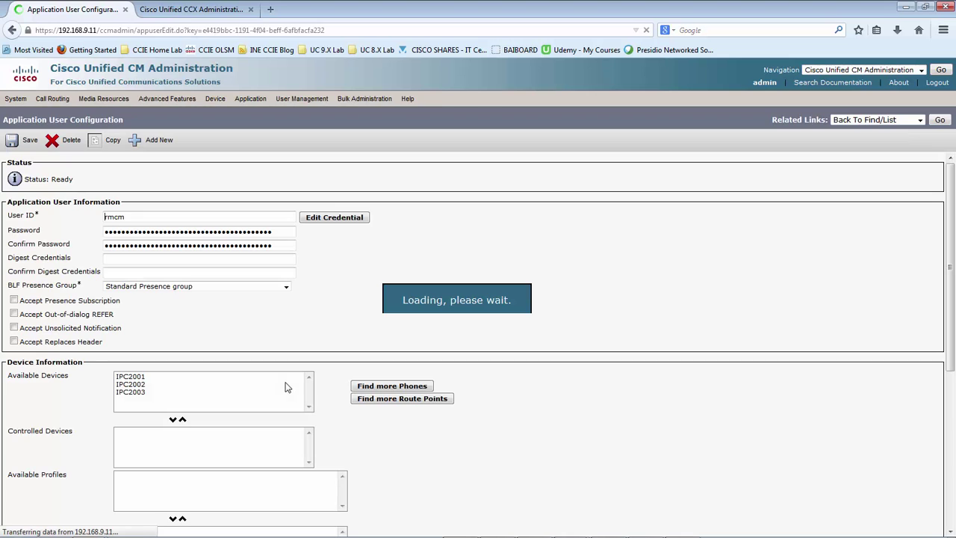
- Move IPC2001, IPC2002 and IPC2003 from Available Devices into Controlled Devices
{"action": "left_click", "coordinate": [343, 301]}
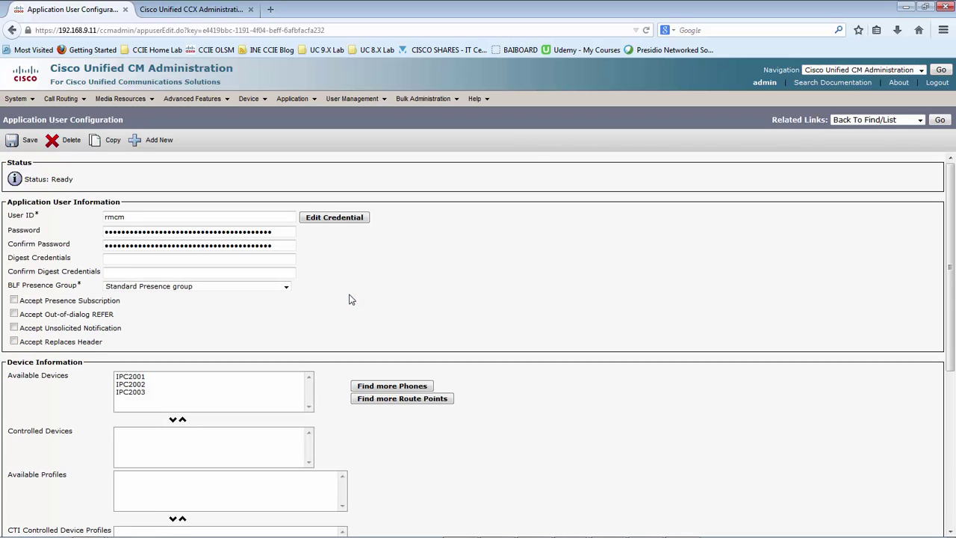
{"action": "scroll", "coordinate": [351, 300], "scroll_direction": "down", "scroll_amount": 3}
{"action": "left_click", "coordinate": [136, 284]}
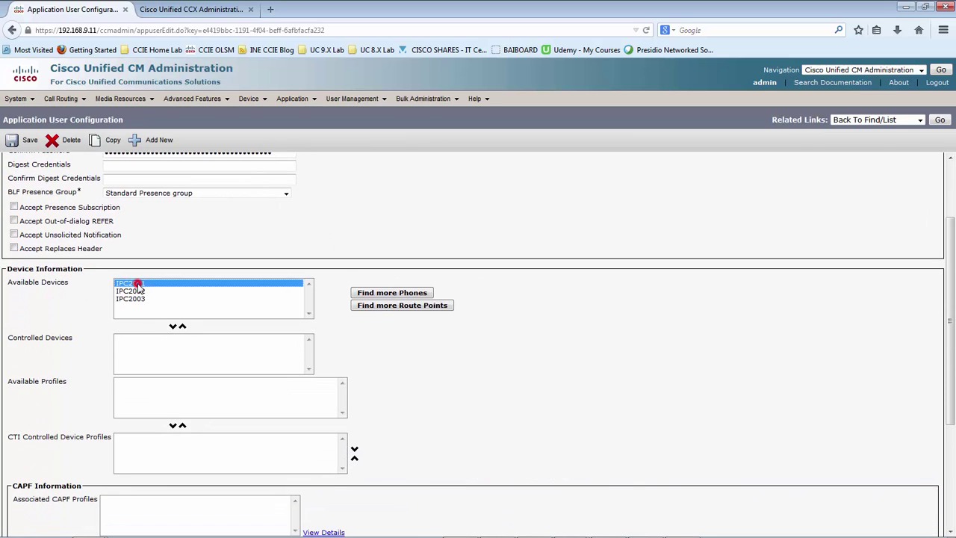
{"action": "left_click", "coordinate": [133, 291]}
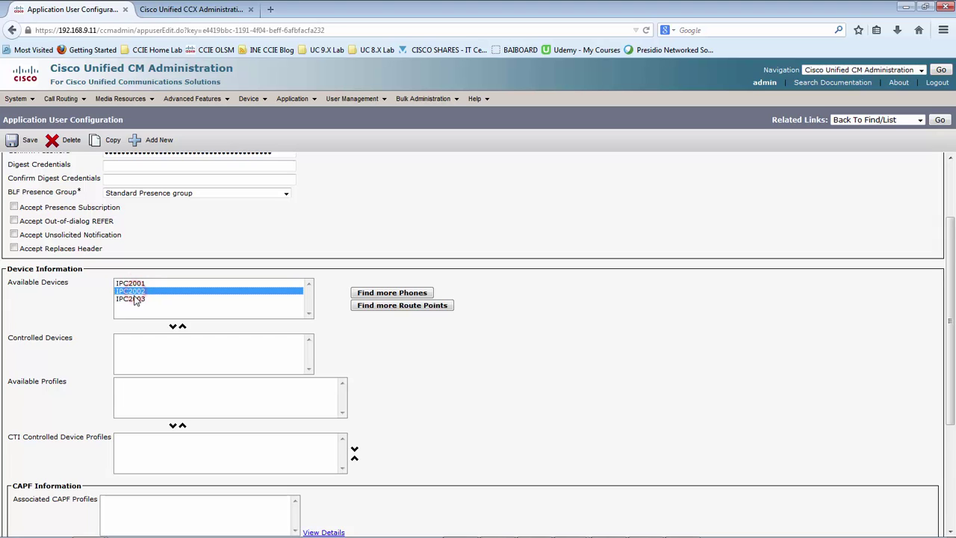
{"action": "left_click", "coordinate": [139, 284]}
{"action": "left_click", "coordinate": [173, 327]}
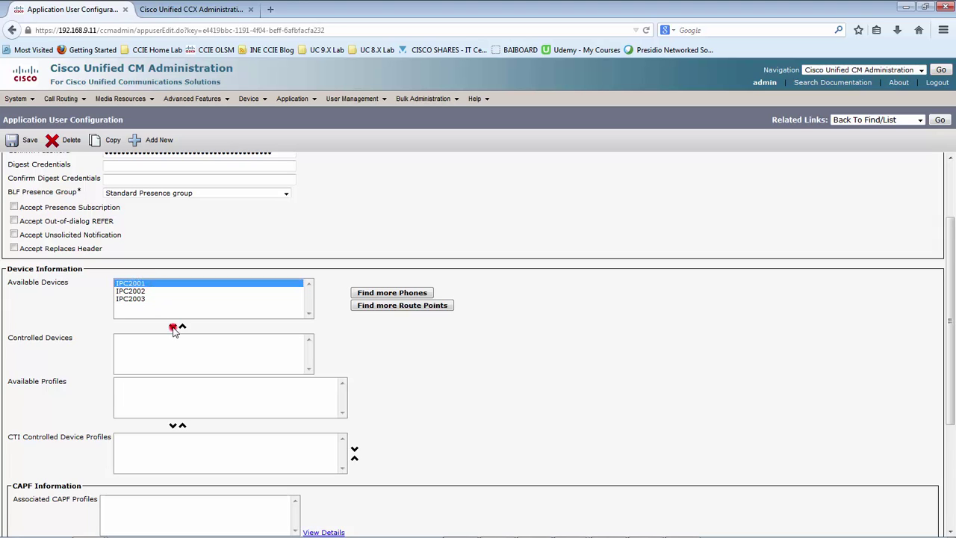
{"action": "left_click", "coordinate": [133, 283]}
{"action": "left_click", "coordinate": [173, 326]}
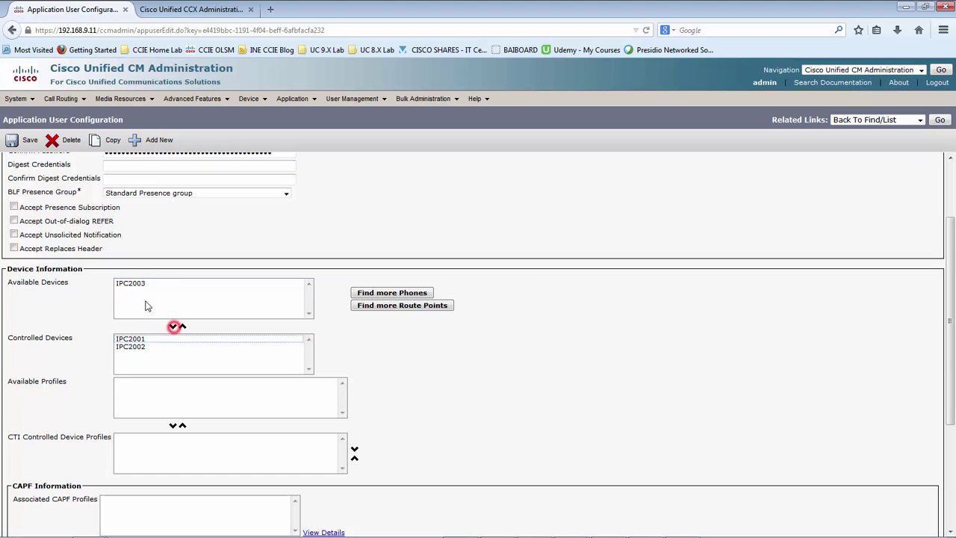
{"action": "left_click", "coordinate": [133, 283]}
{"action": "left_click", "coordinate": [173, 326]}
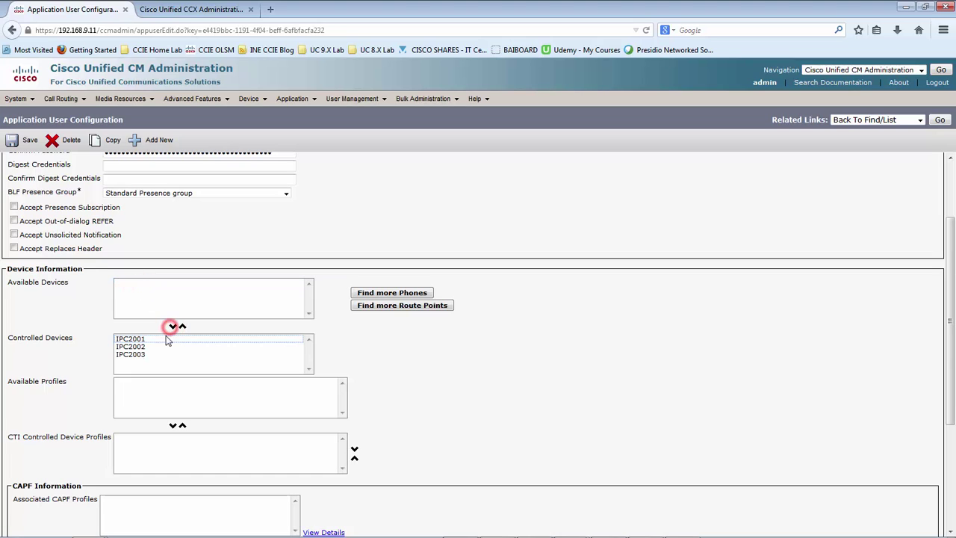
- Save the rmcm device assignments and dismiss the browser's remember-password prompt
{"action": "left_click", "coordinate": [89, 368]}
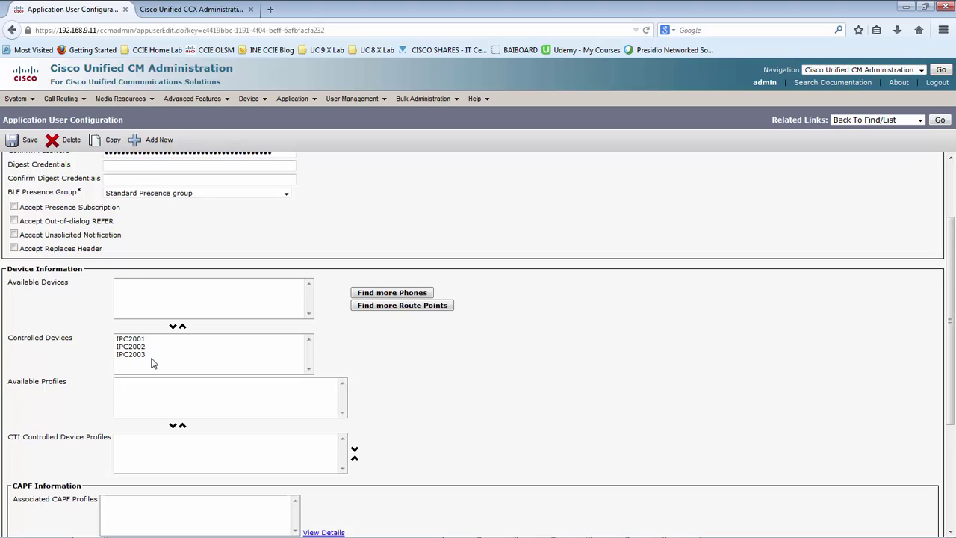
{"action": "scroll", "coordinate": [87, 330], "scroll_direction": "down", "scroll_amount": 3}
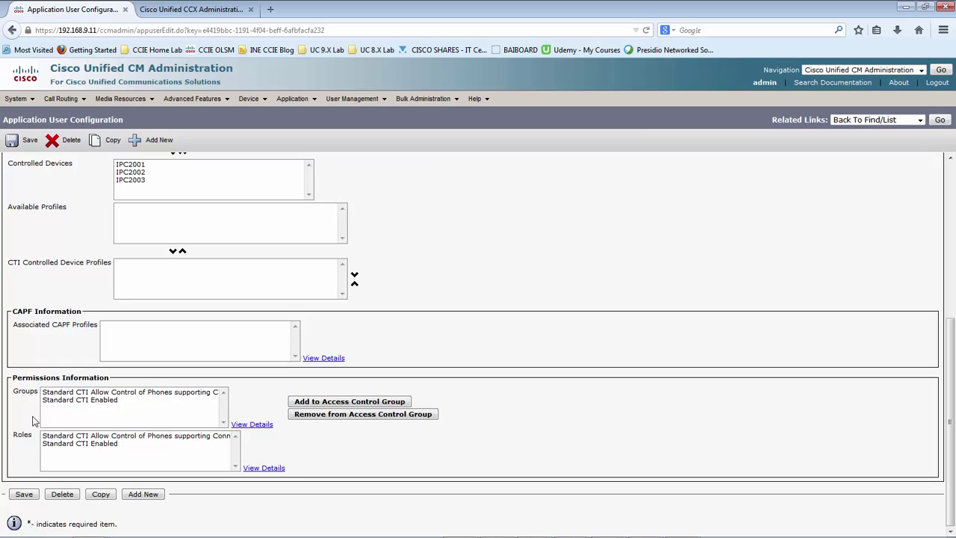
{"action": "left_click", "coordinate": [22, 494]}
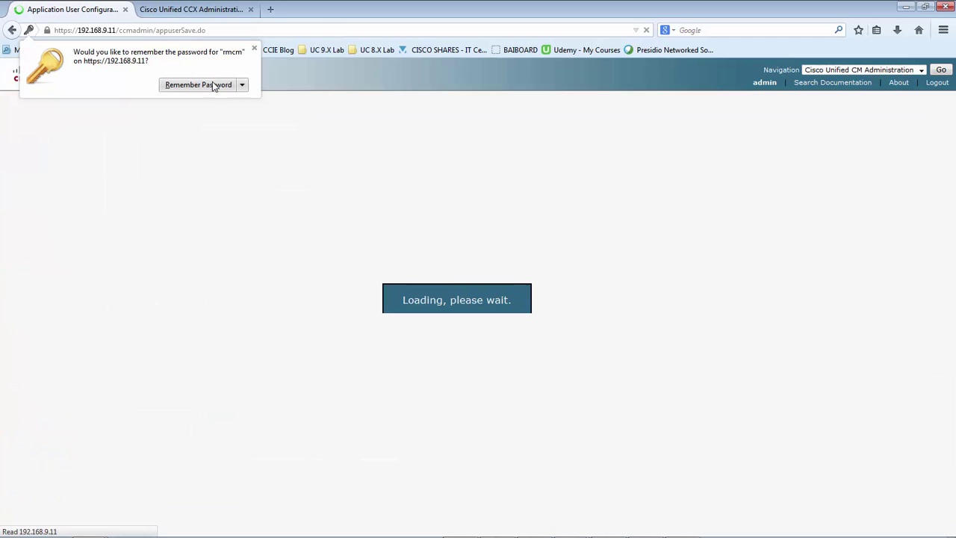
{"action": "left_click", "coordinate": [254, 49]}
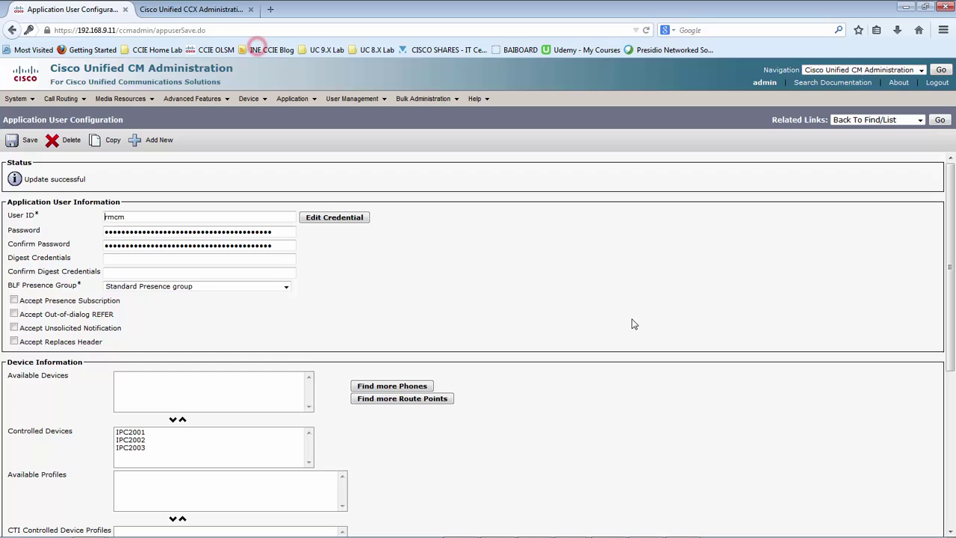
{"action": "left_click", "coordinate": [554, 301]}
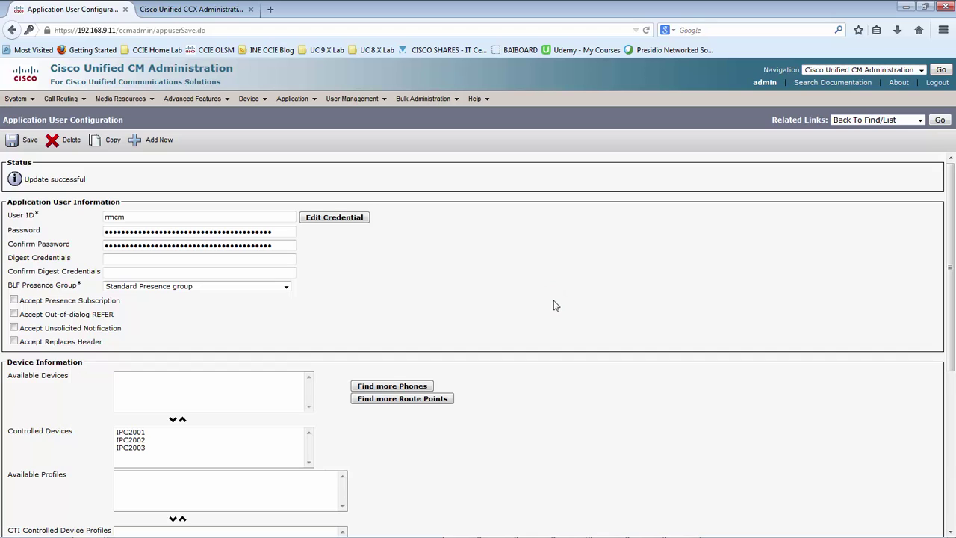